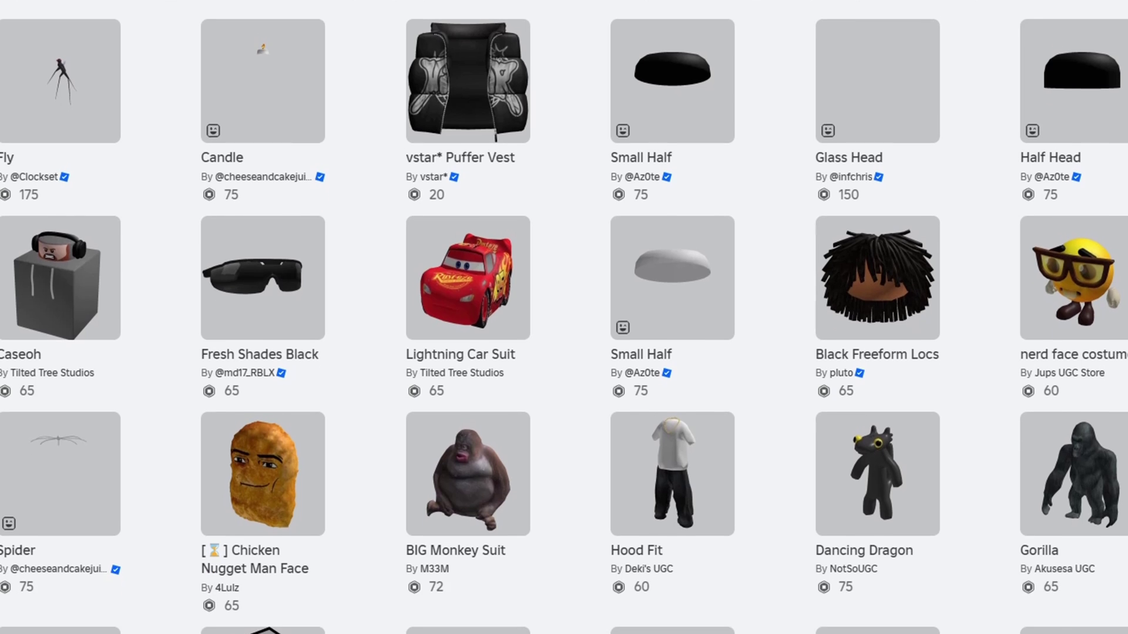
# Paste the texture asset id into the TextureID of pankcake headacc's default MeshPart
pyautogui.scroll(-5, 564, 317)
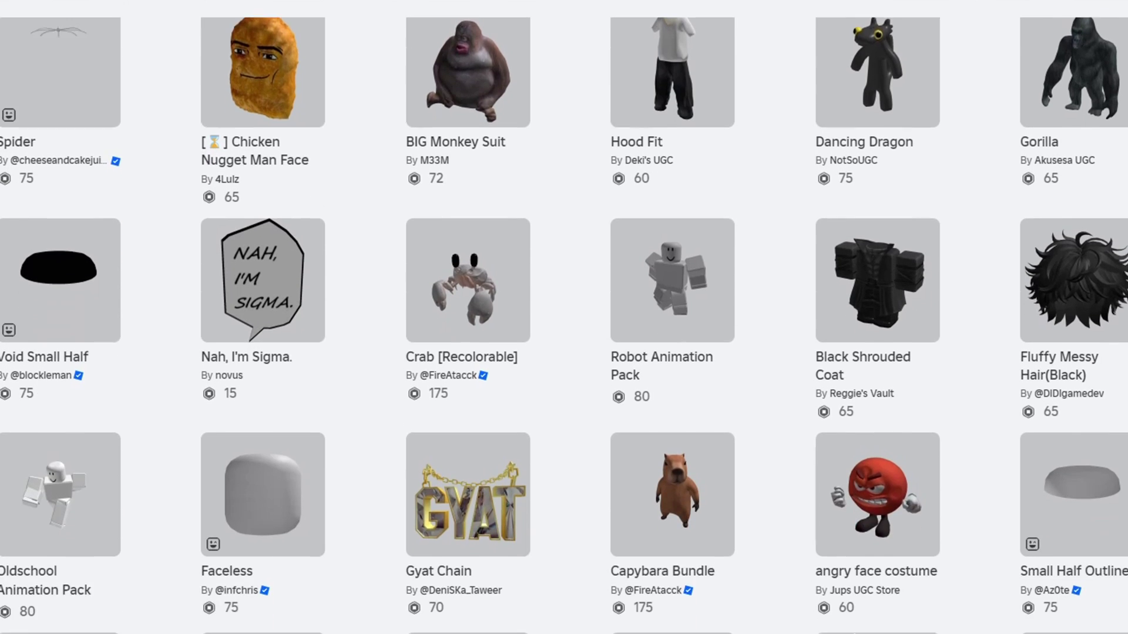
pyautogui.scroll(-5, 564, 317)
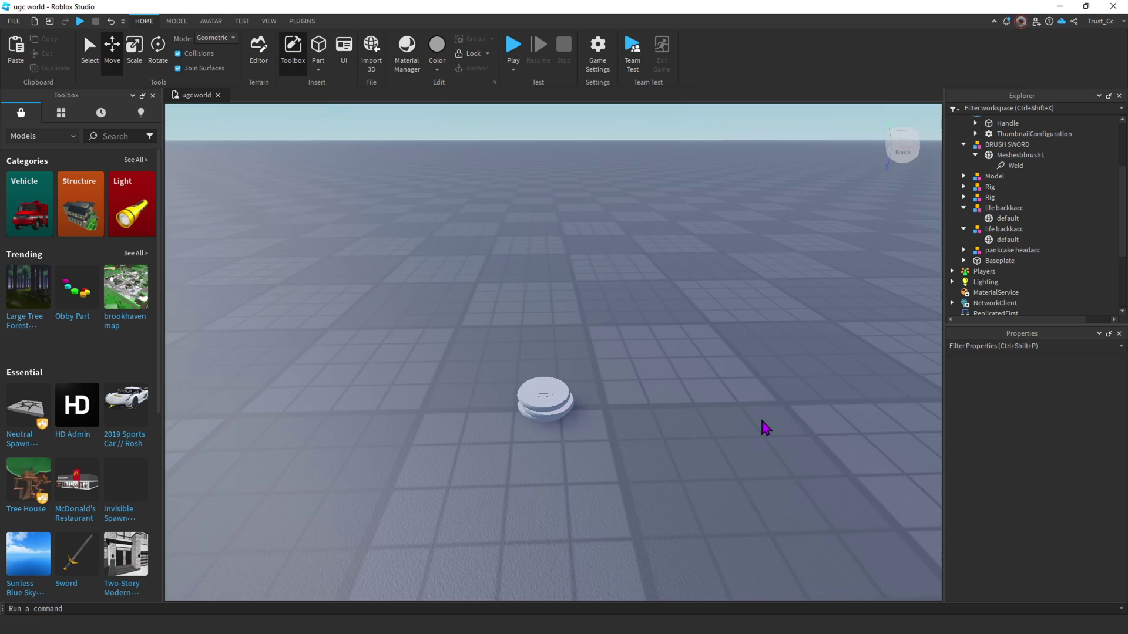
pyautogui.click(614, 422)
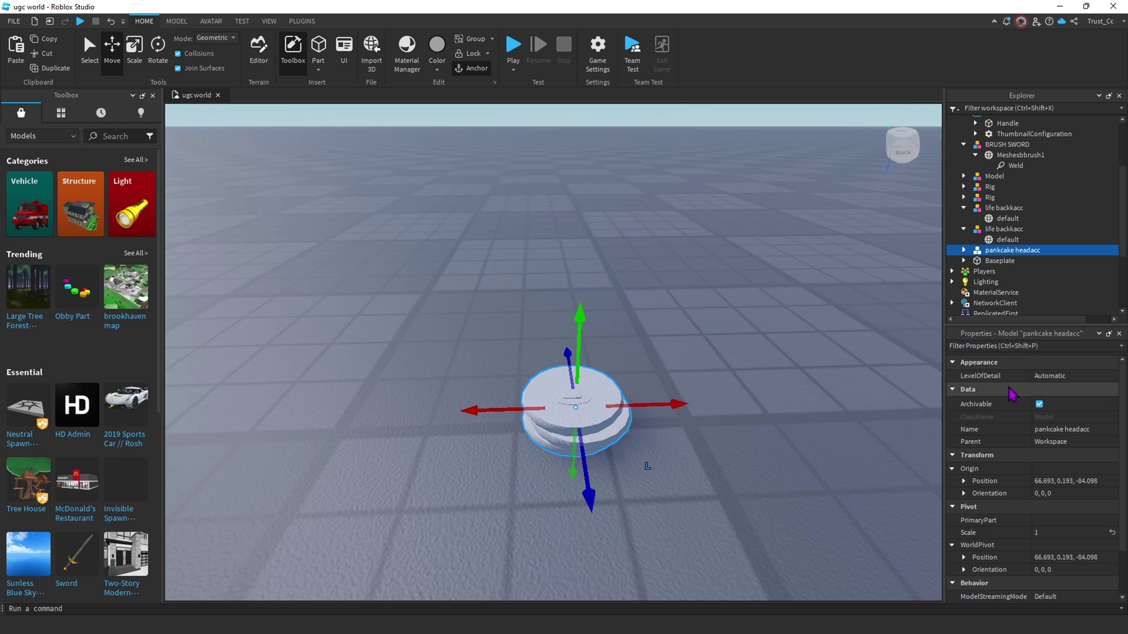
pyautogui.click(964, 251)
pyautogui.click(1001, 260)
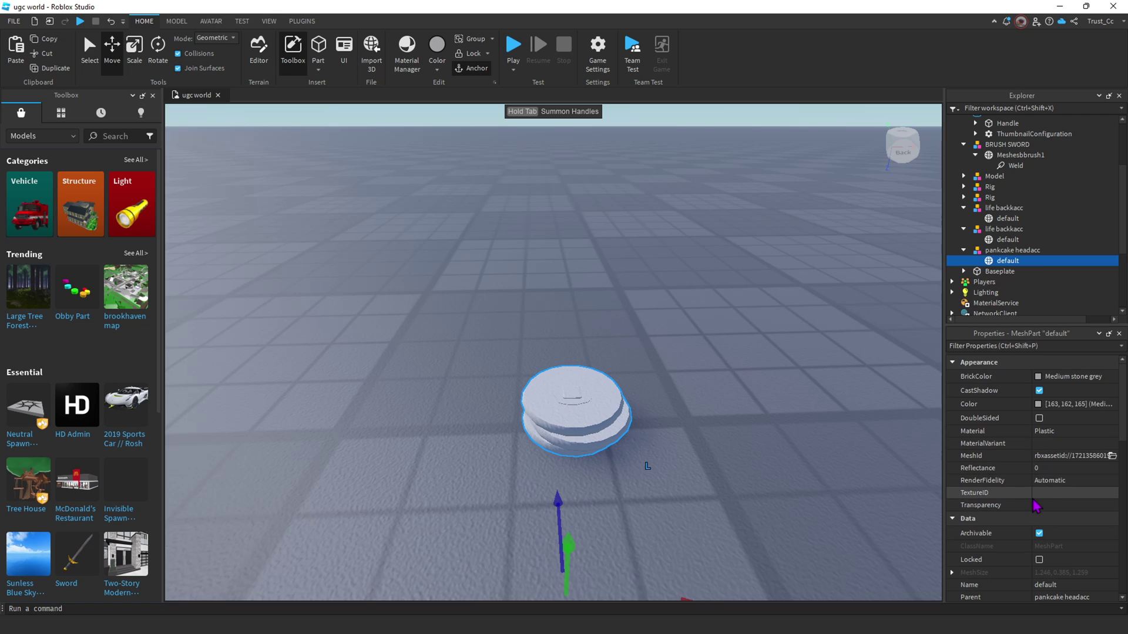
pyautogui.click(1053, 495)
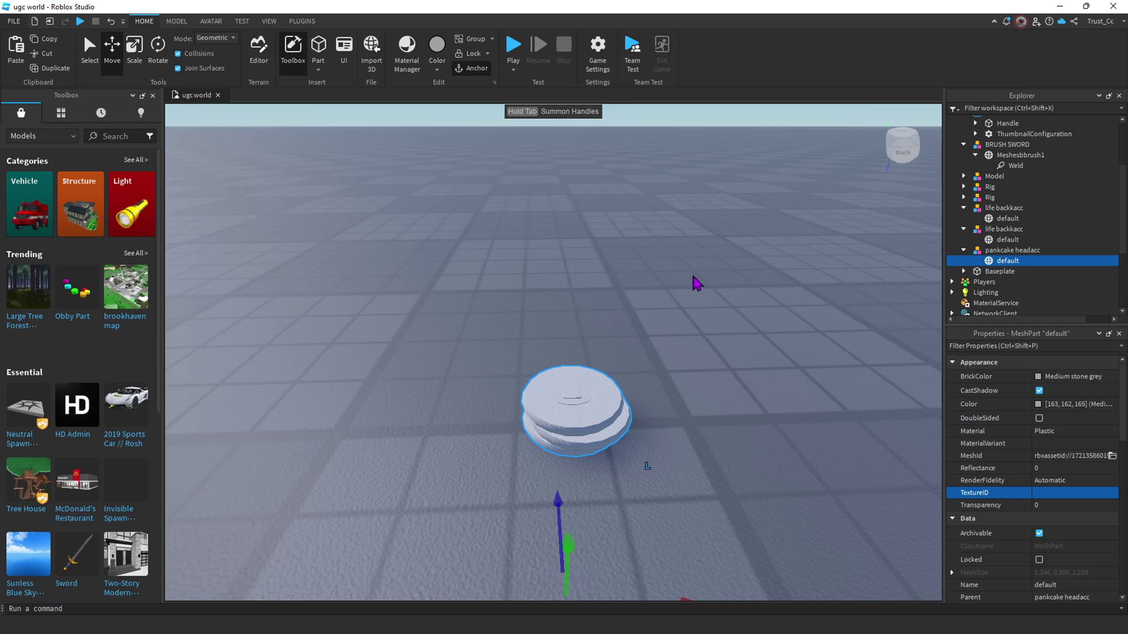
pyautogui.click(791, 284)
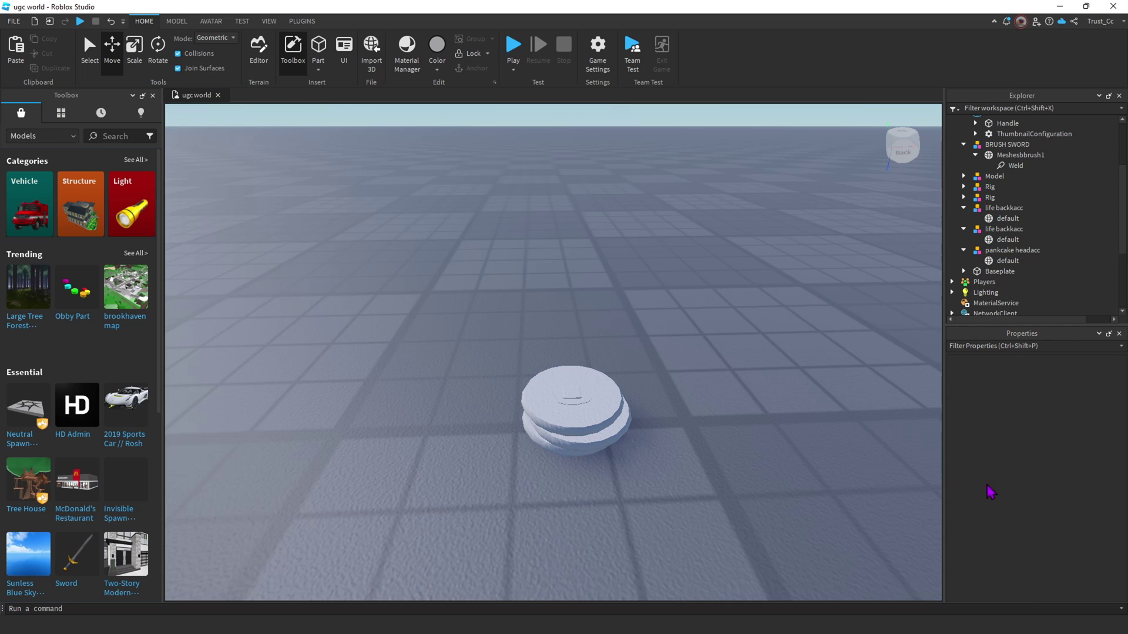
pyautogui.hotkey('ctrl', 'z')
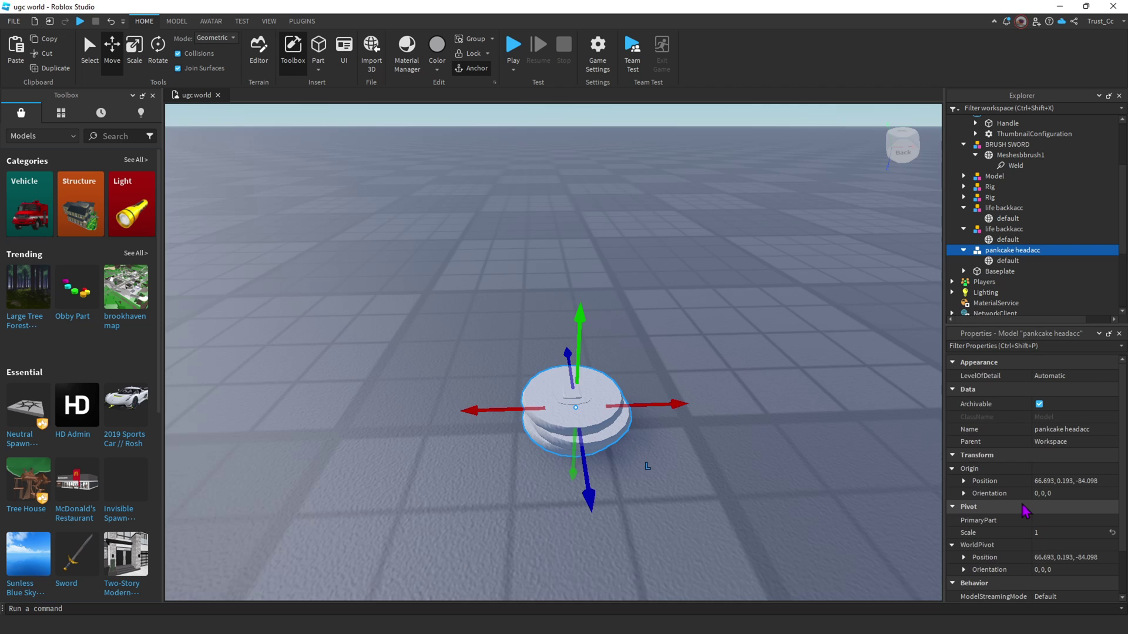
pyautogui.hotkey('ctrl', 'z')
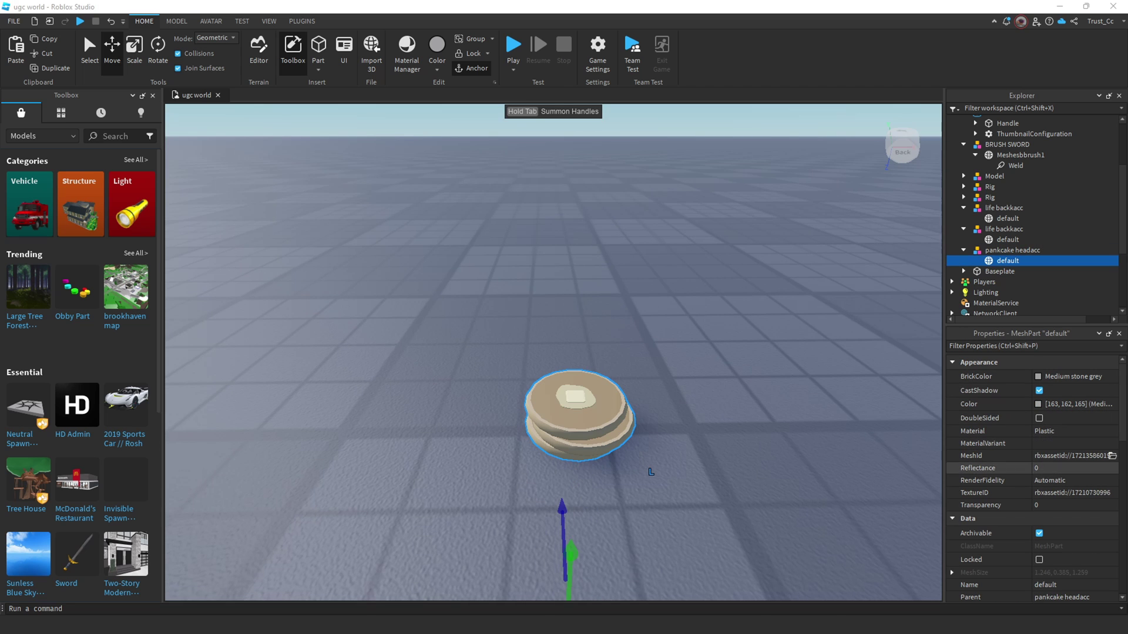
pyautogui.click(734, 480)
# Use Rig Builder on the Avatar tab to add an R15 Block Avatar rig
pyautogui.scroll(-3, 734, 480)
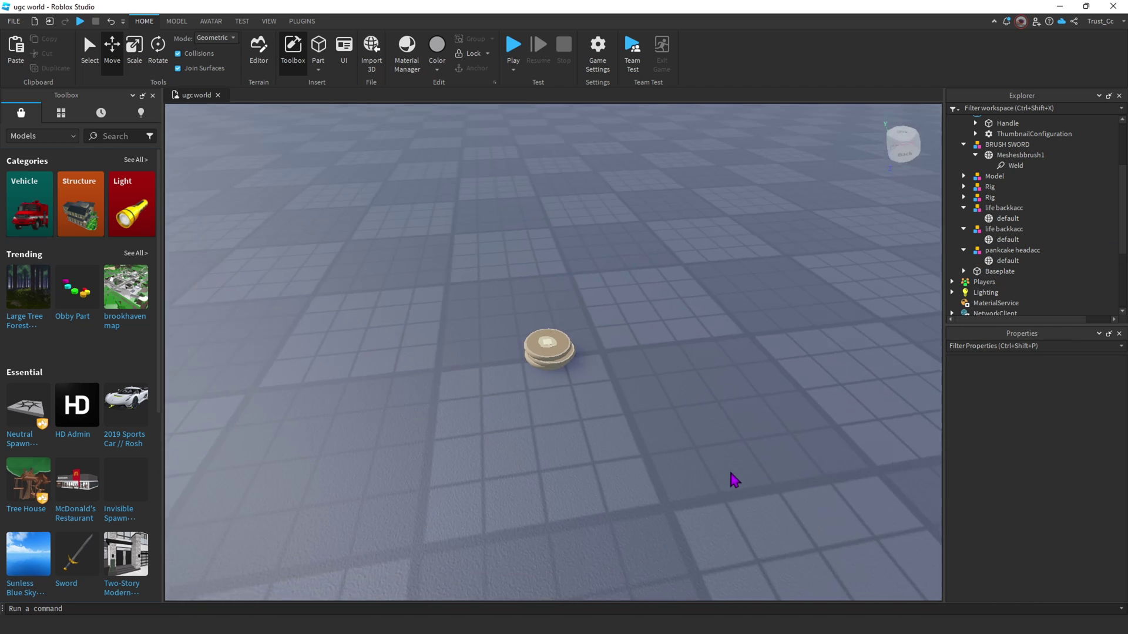
pyautogui.scroll(6, 734, 479)
pyautogui.scroll(-3, 735, 480)
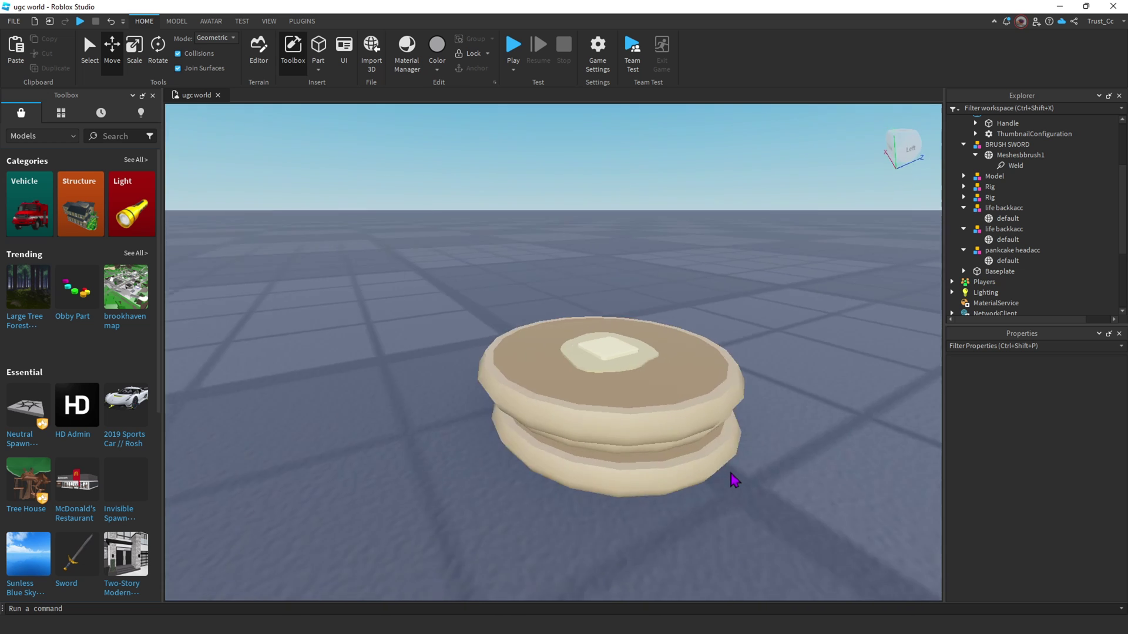
pyautogui.scroll(4, 735, 480)
pyautogui.scroll(-5, 734, 480)
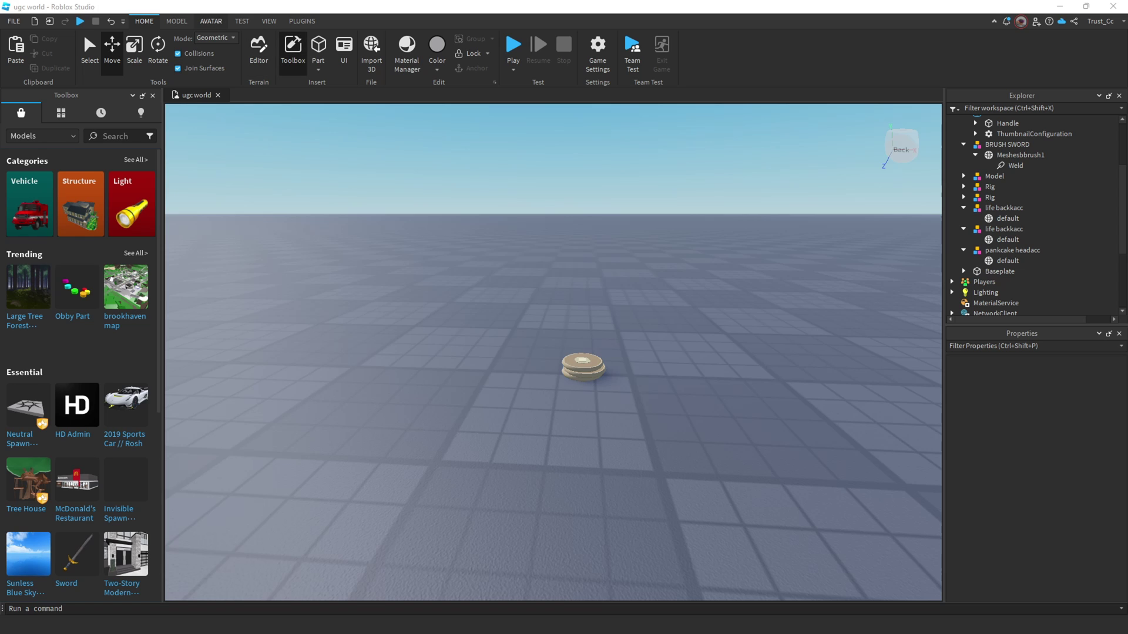
pyautogui.click(215, 25)
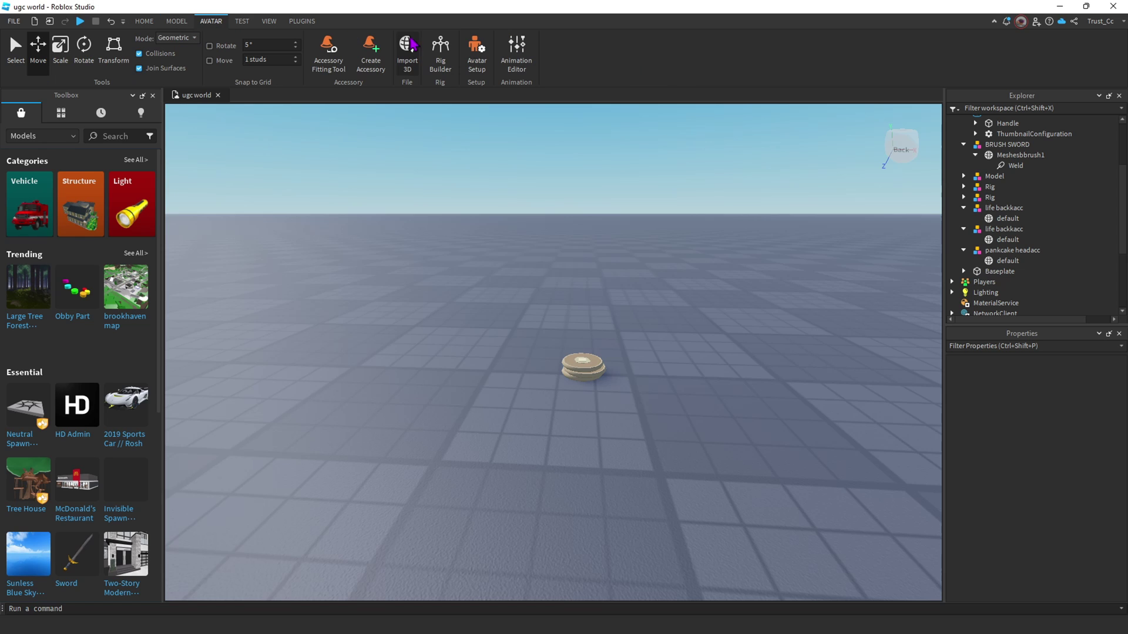
pyautogui.click(445, 59)
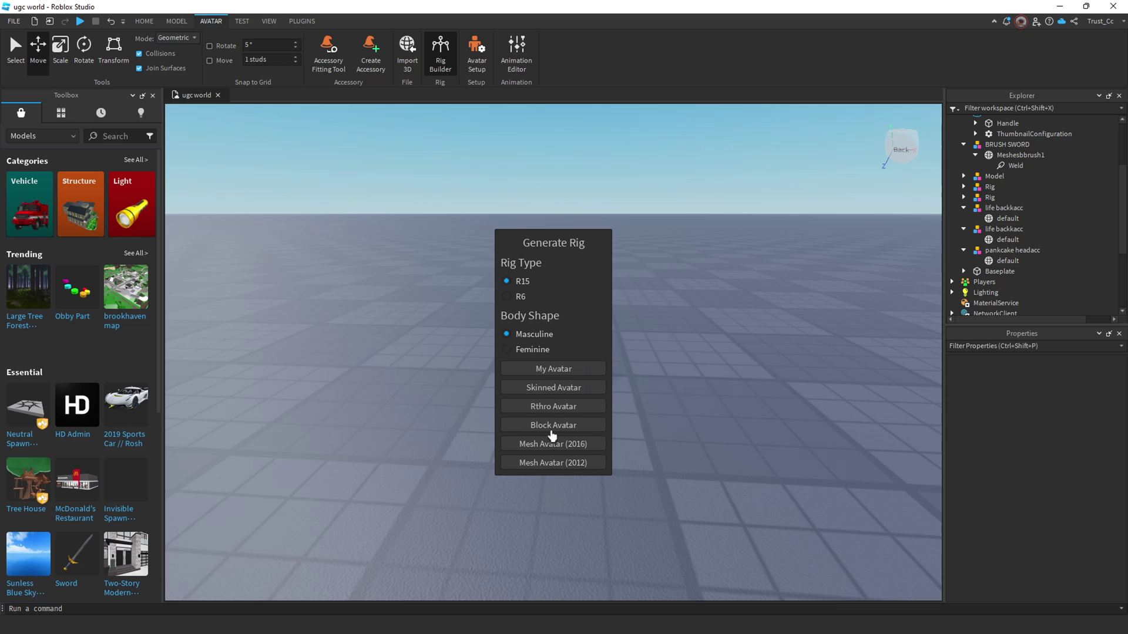
pyautogui.click(552, 426)
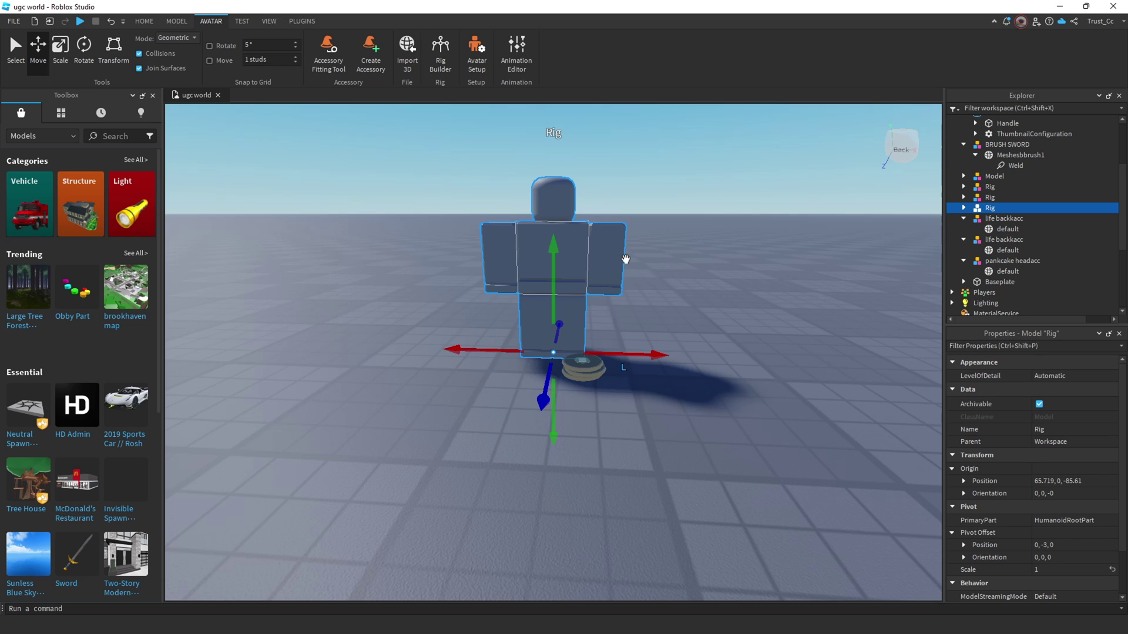
# Drag the pankcake headacc stack onto the block rig's head
pyautogui.moveTo(551, 426); pyautogui.dragTo(637, 397, button='right')
pyautogui.moveTo(637, 397); pyautogui.dragTo(627, 240)
pyautogui.click(788, 259)
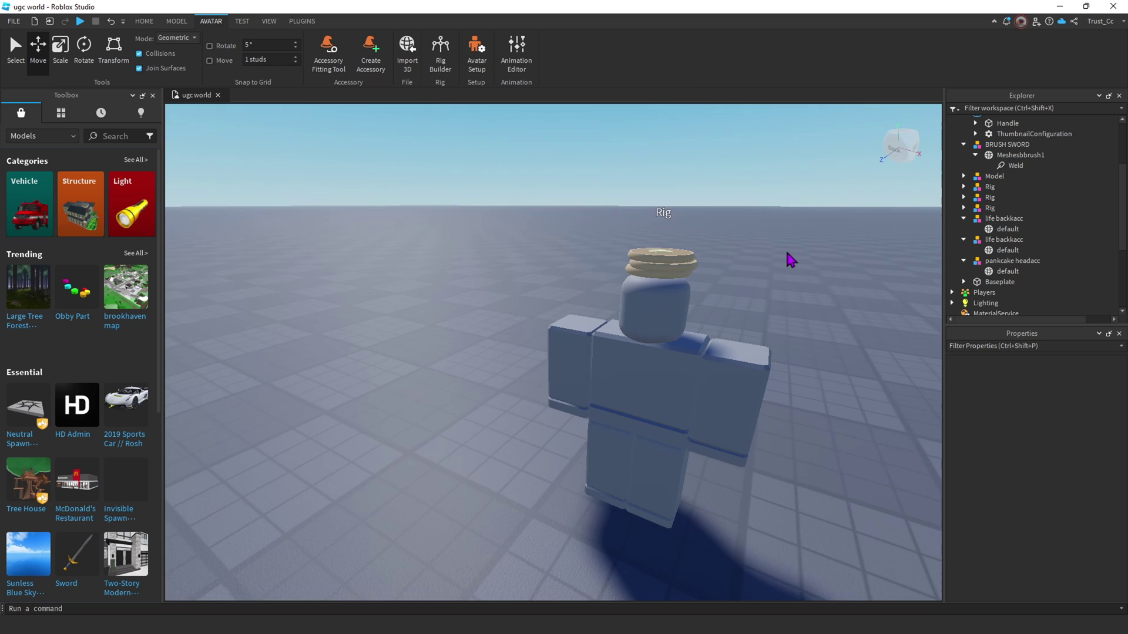
pyautogui.scroll(5, 788, 259)
pyautogui.scroll(-5, 790, 259)
pyautogui.scroll(3, 601, 390)
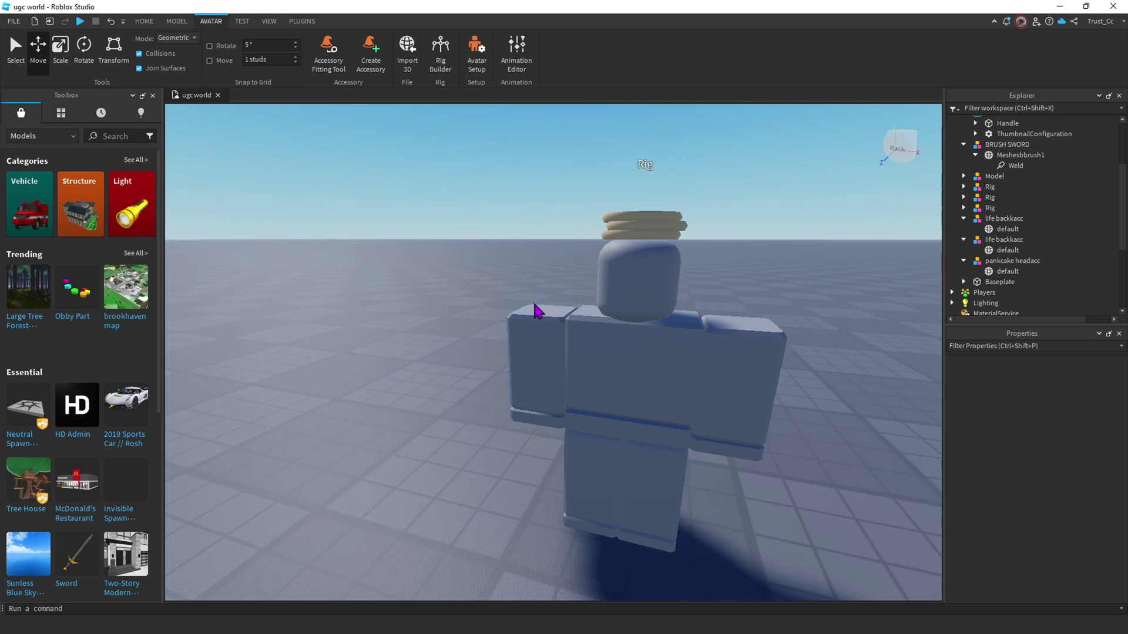
# Orbit around the rig to check the hat's fit, then select the pancake hat
pyautogui.moveTo(841, 332); pyautogui.dragTo(529, 277, button='right')
pyautogui.scroll(3, 556, 319)
pyautogui.scroll(-3, 609, 449)
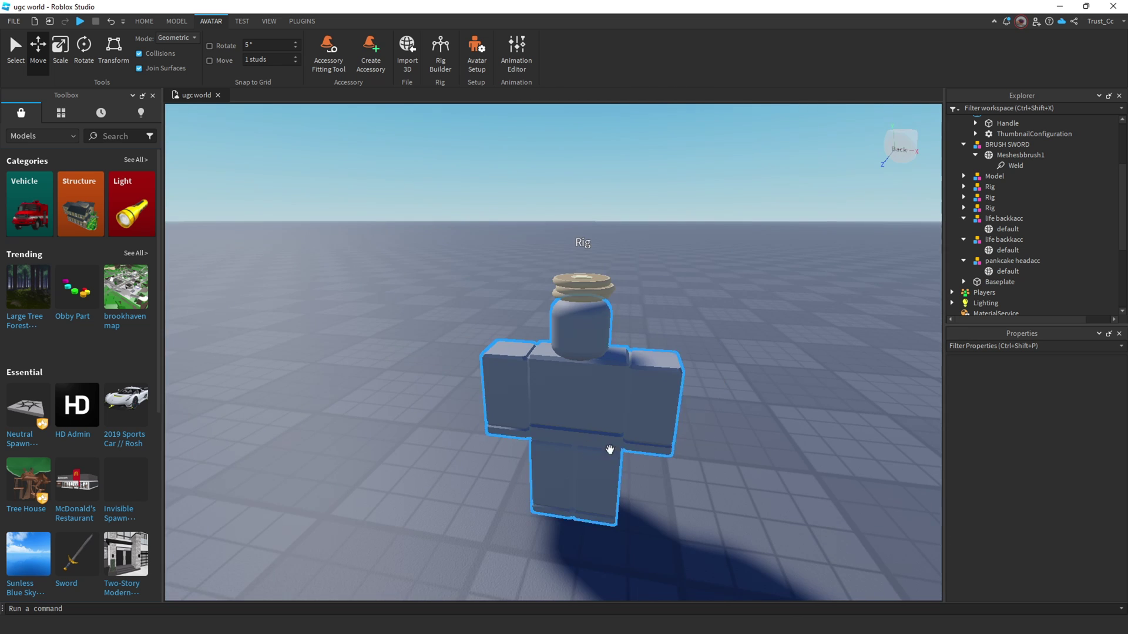
pyautogui.moveTo(609, 448); pyautogui.dragTo(821, 332, button='right')
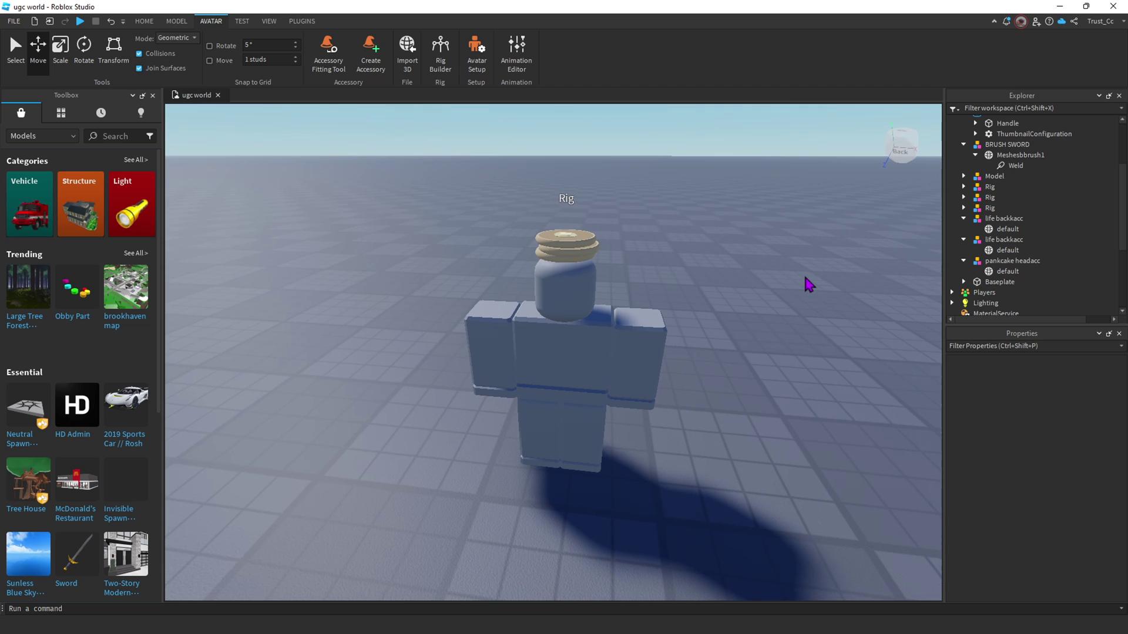
pyautogui.moveTo(805, 284); pyautogui.dragTo(809, 284, button='right')
pyautogui.scroll(-3, 809, 285)
pyautogui.scroll(5, 809, 284)
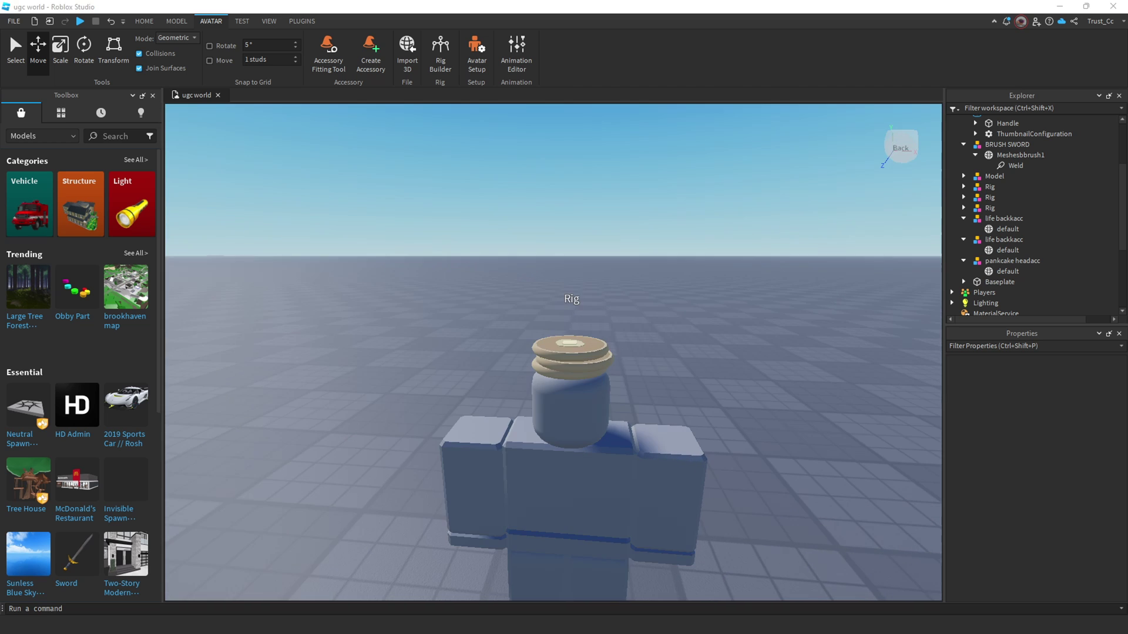
pyautogui.moveTo(770, 355); pyautogui.dragTo(771, 355, button='right')
pyautogui.scroll(-2, 770, 354)
pyautogui.scroll(5, 773, 357)
pyautogui.scroll(-6, 772, 356)
pyautogui.scroll(4, 773, 357)
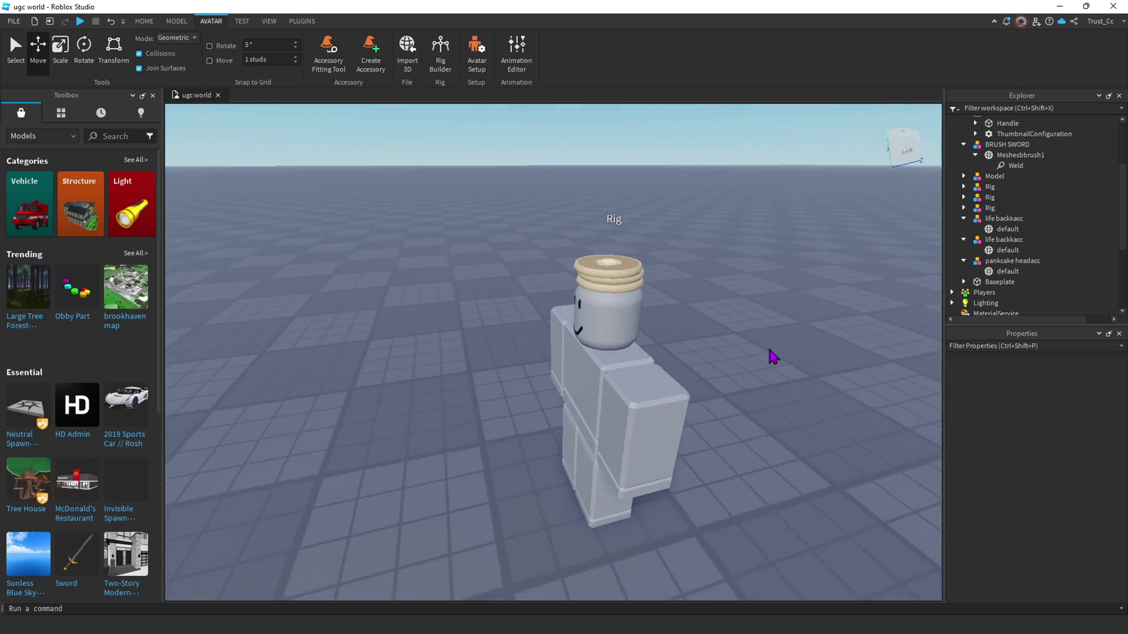
pyautogui.scroll(-2, 772, 357)
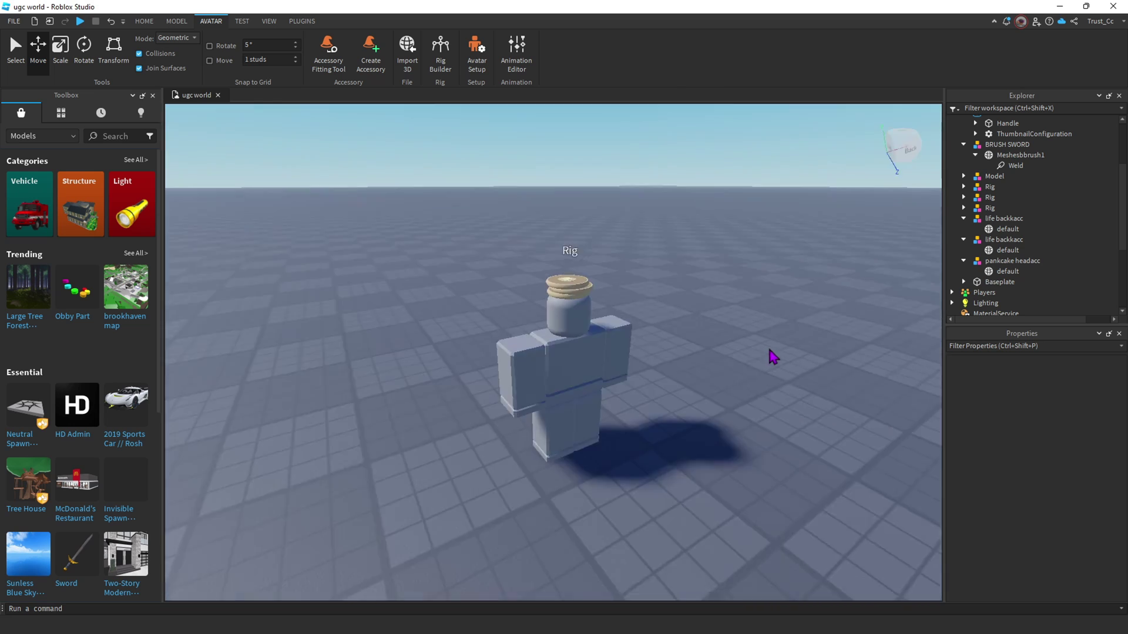
pyautogui.scroll(-2, 770, 355)
pyautogui.click(497, 326)
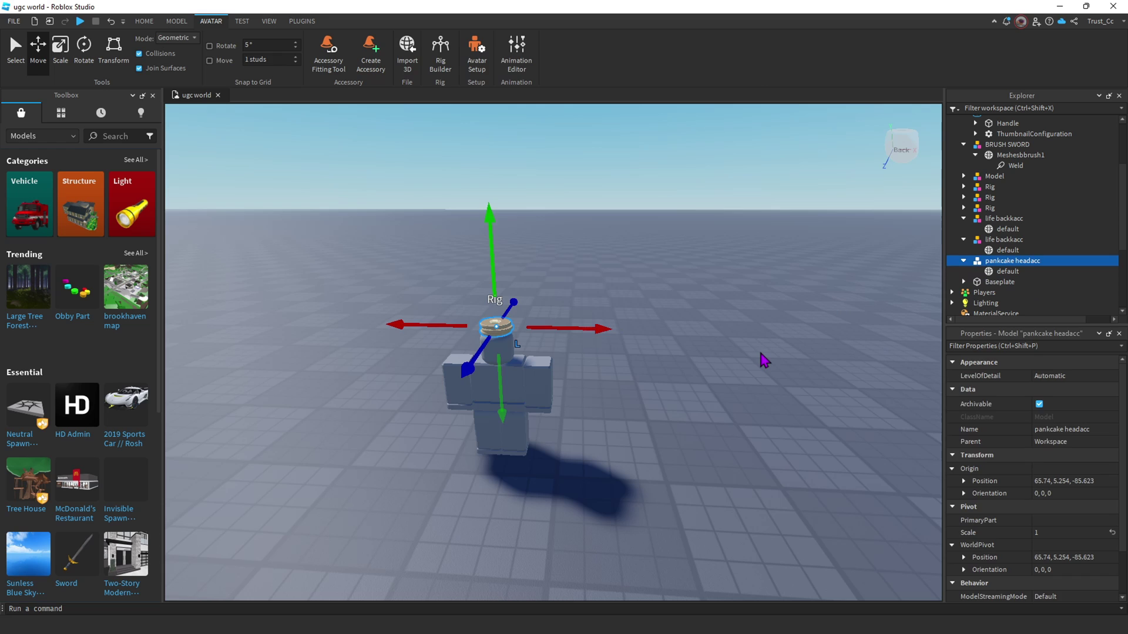
# In Asset Creator, choose Accessory, the pancake's default part, and the Rig as character
pyautogui.click(809, 379)
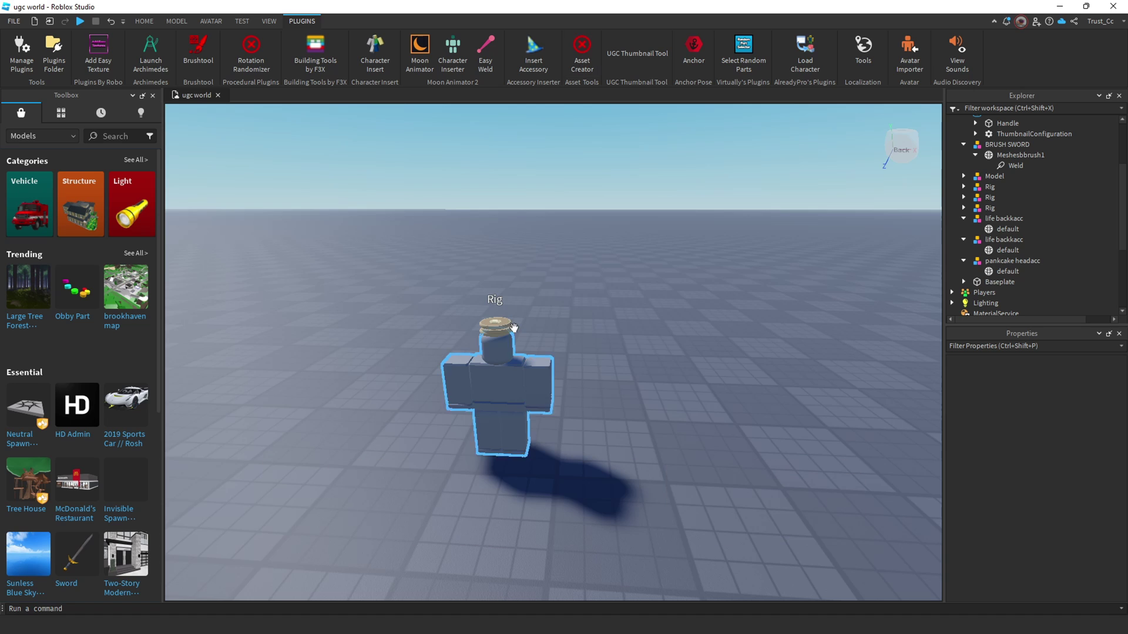
pyautogui.click(583, 50)
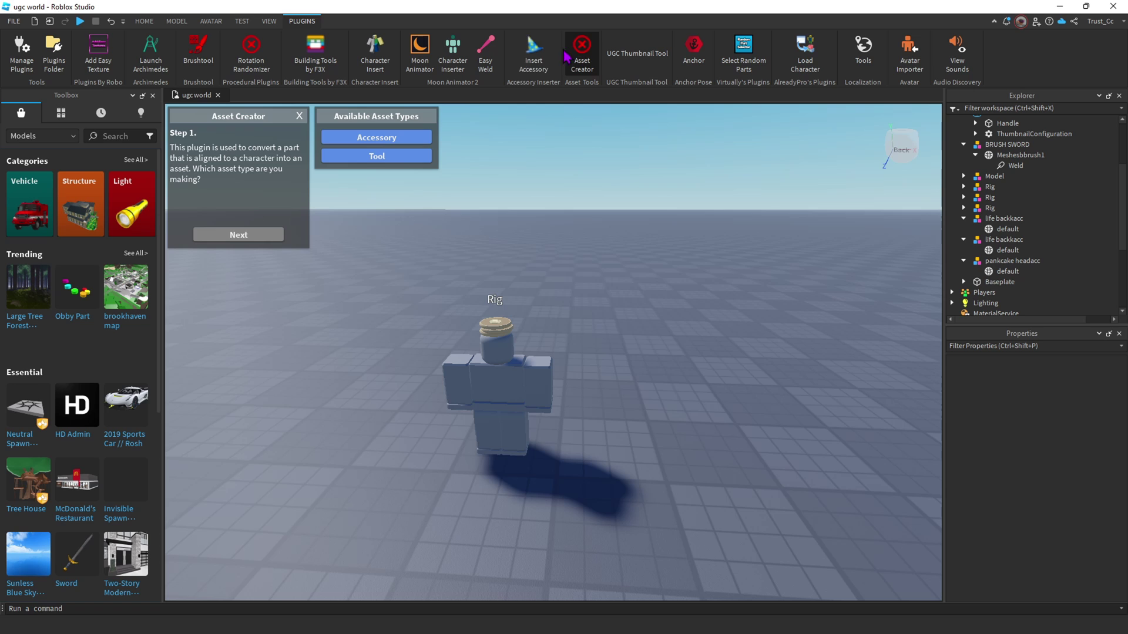
pyautogui.click(417, 140)
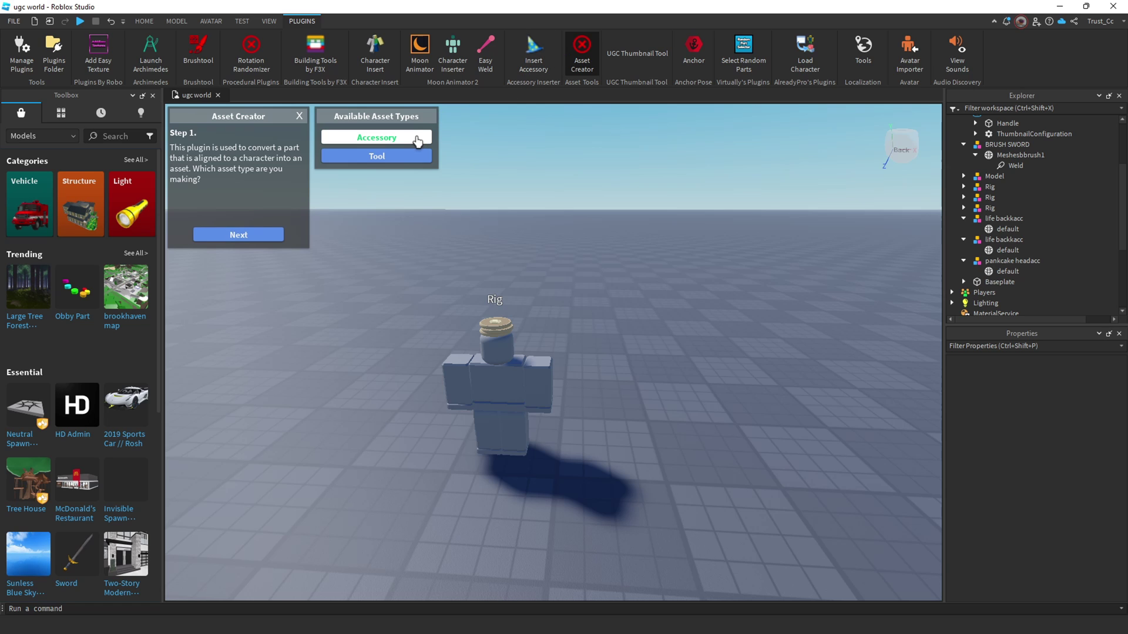
pyautogui.click(247, 237)
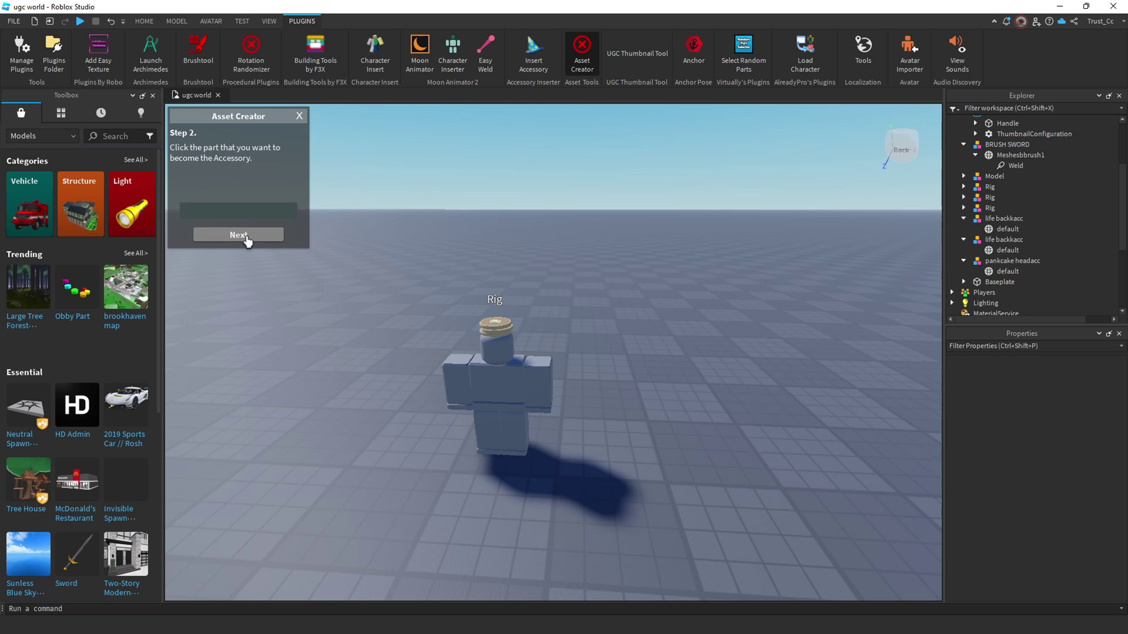
pyautogui.click(499, 327)
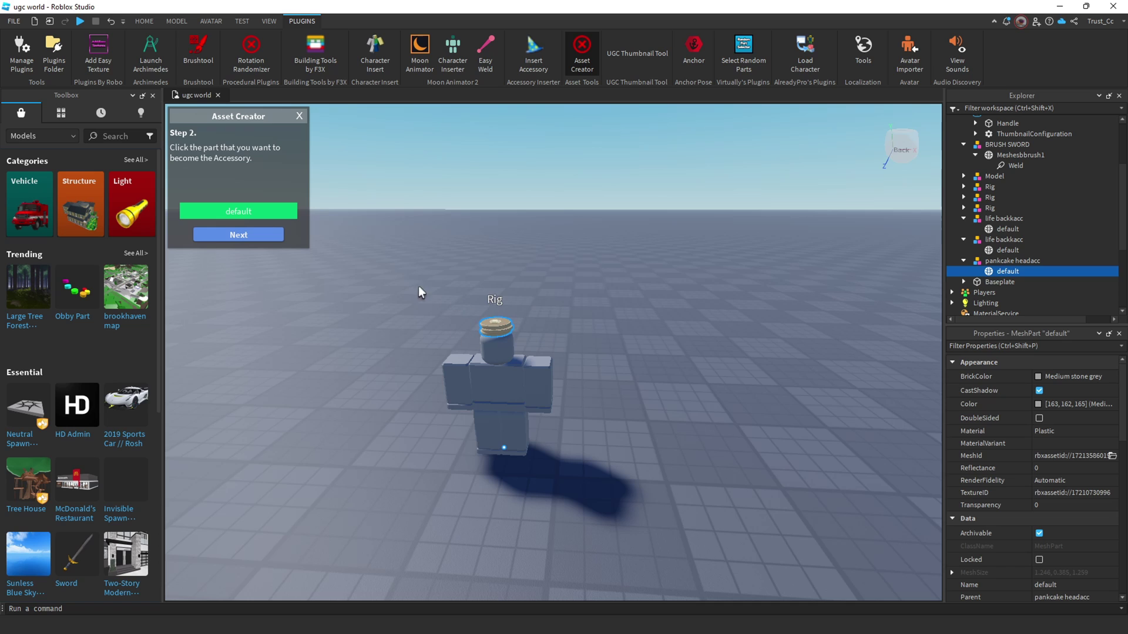
pyautogui.click(263, 236)
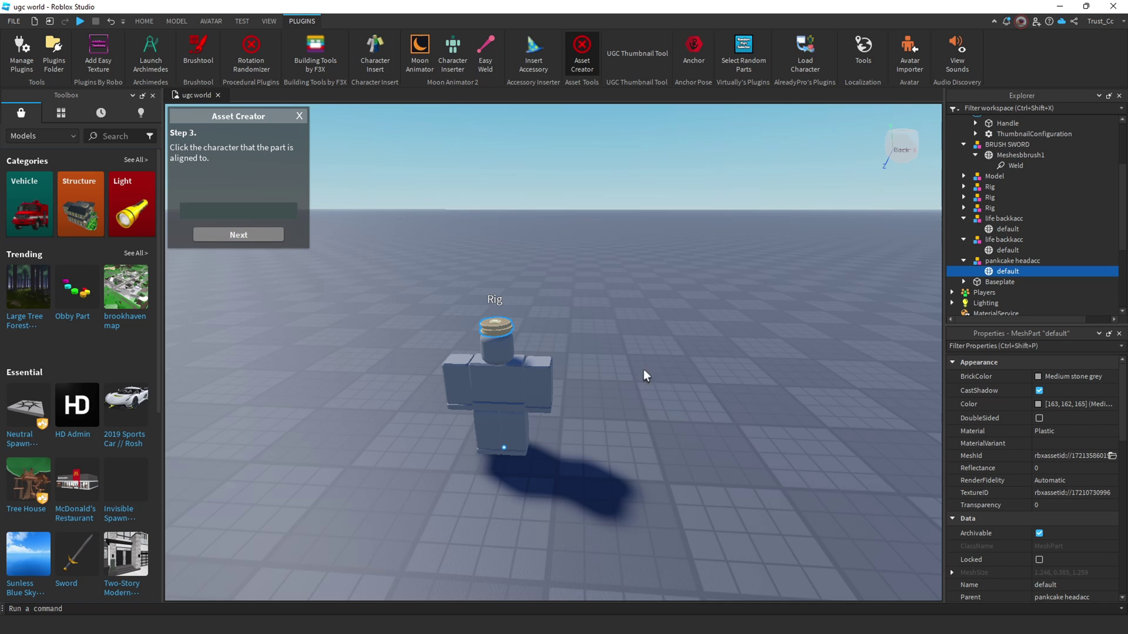
pyautogui.click(517, 385)
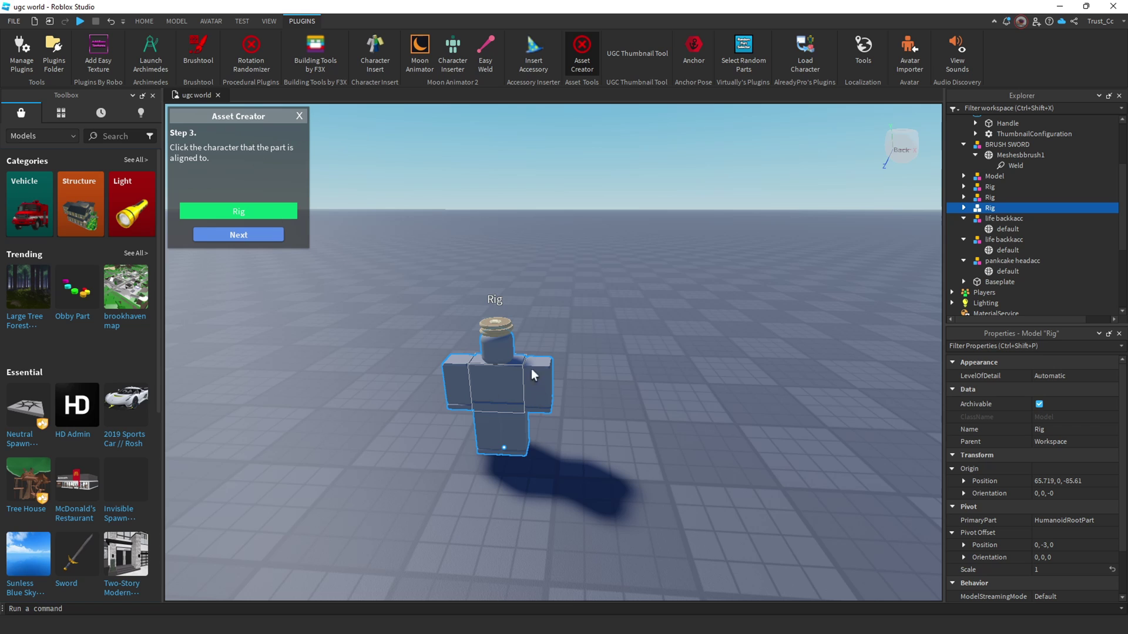
# Choose the Hat attachment and Classic character fit, then create the accessory
pyautogui.click(271, 241)
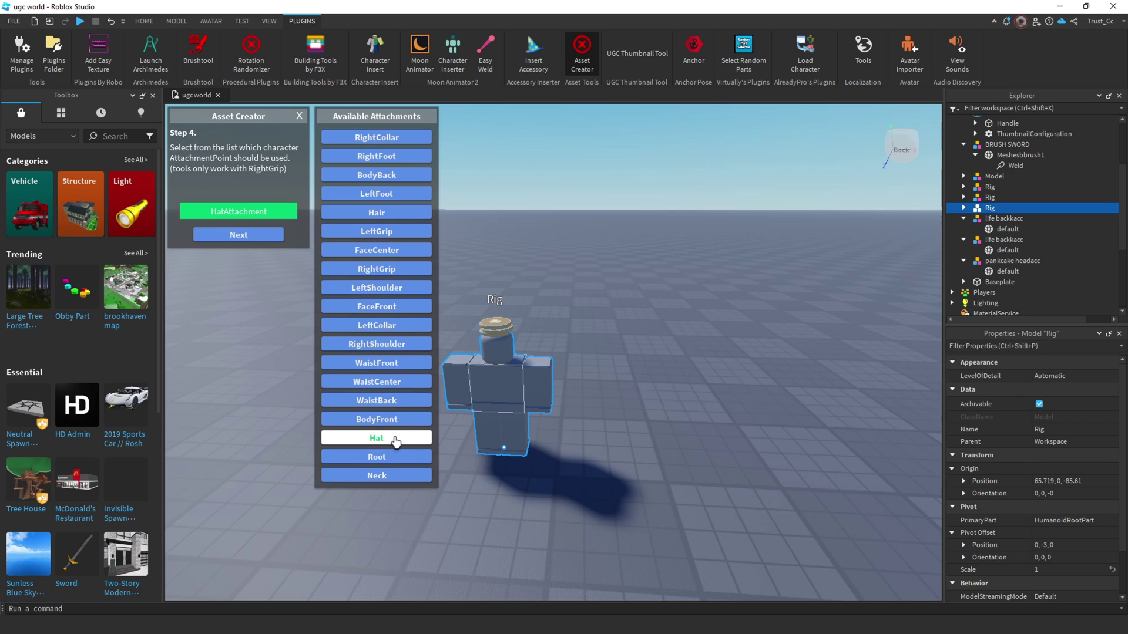
pyautogui.click(277, 238)
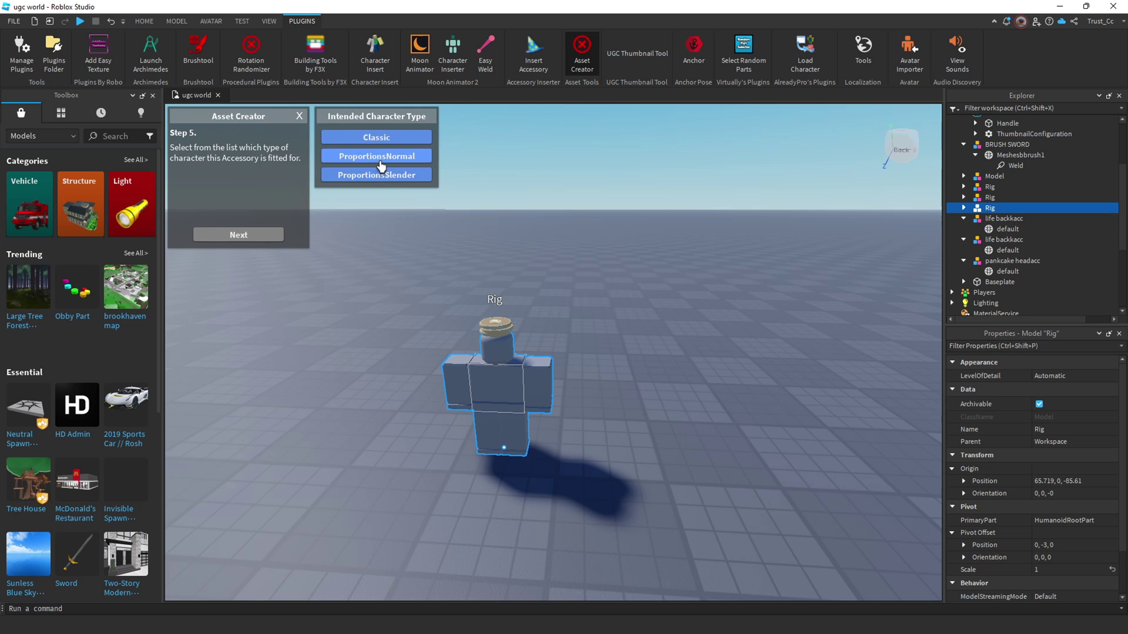
pyautogui.click(391, 139)
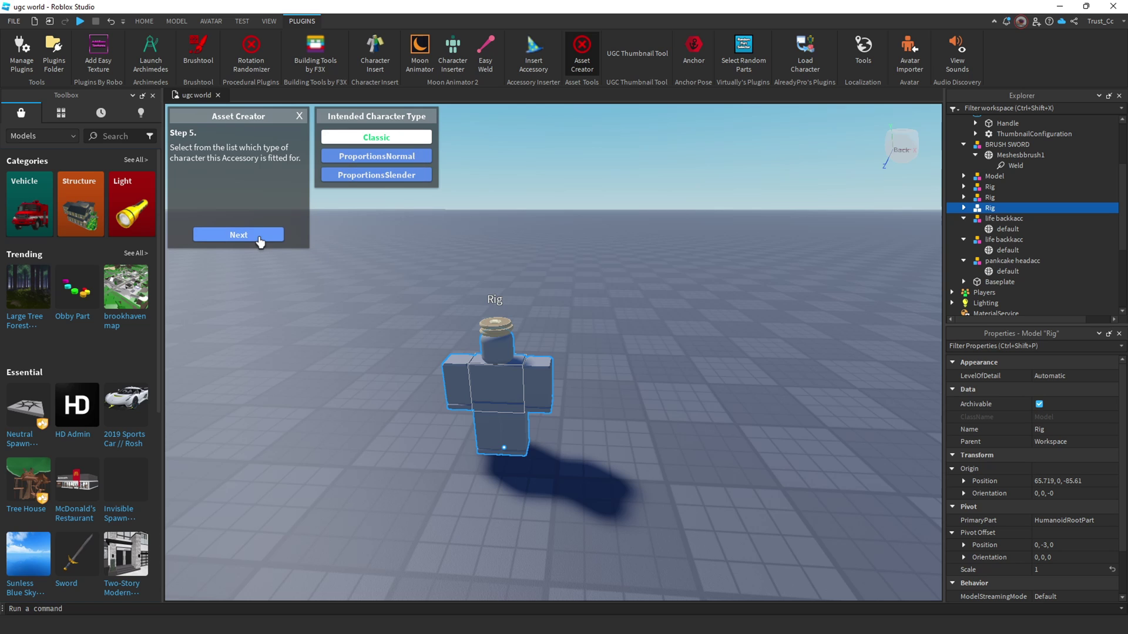
pyautogui.click(259, 235)
pyautogui.click(276, 241)
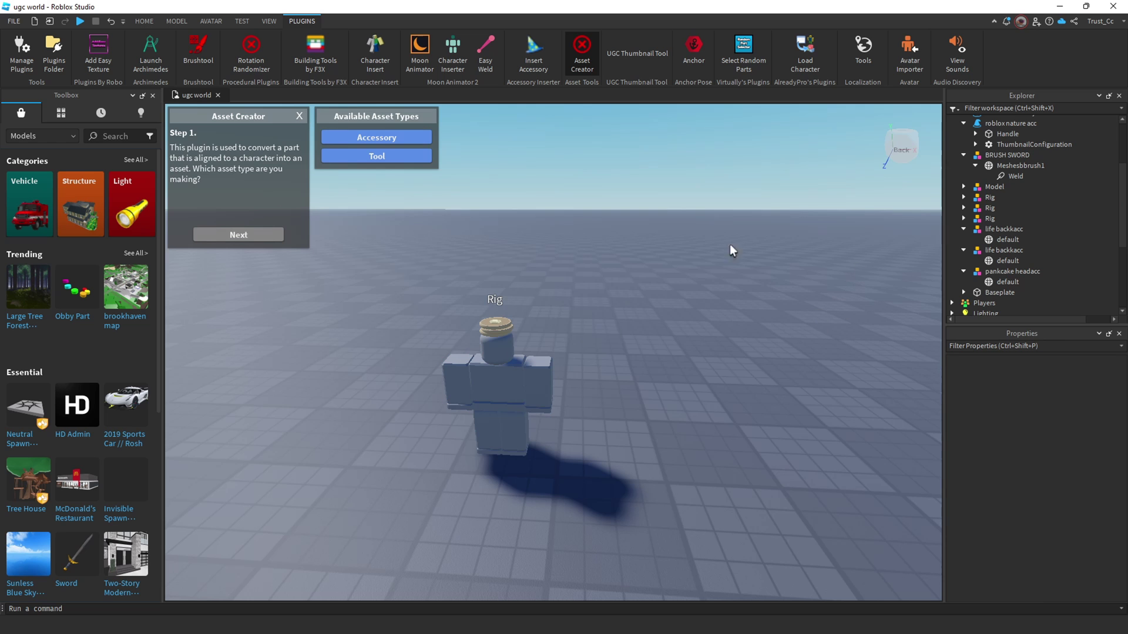
# Close Asset Creator and select and focus on the generated defaultAccessory
pyautogui.moveTo(811, 326); pyautogui.dragTo(811, 327, button='right')
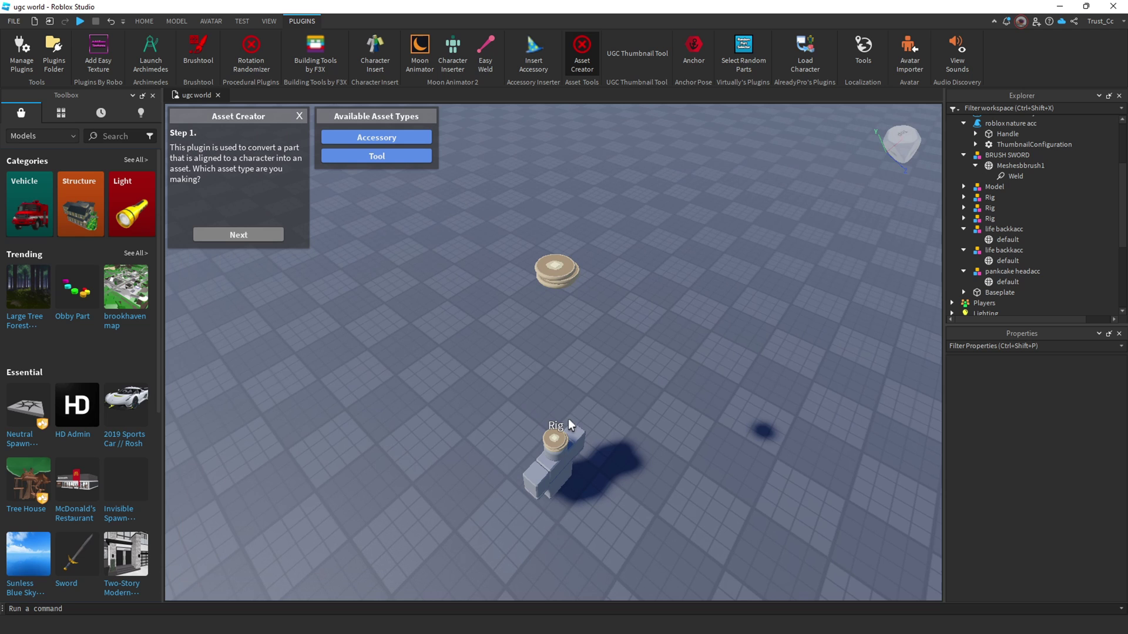
pyautogui.moveTo(590, 387); pyautogui.dragTo(465, 128, button='right')
pyautogui.click(299, 117)
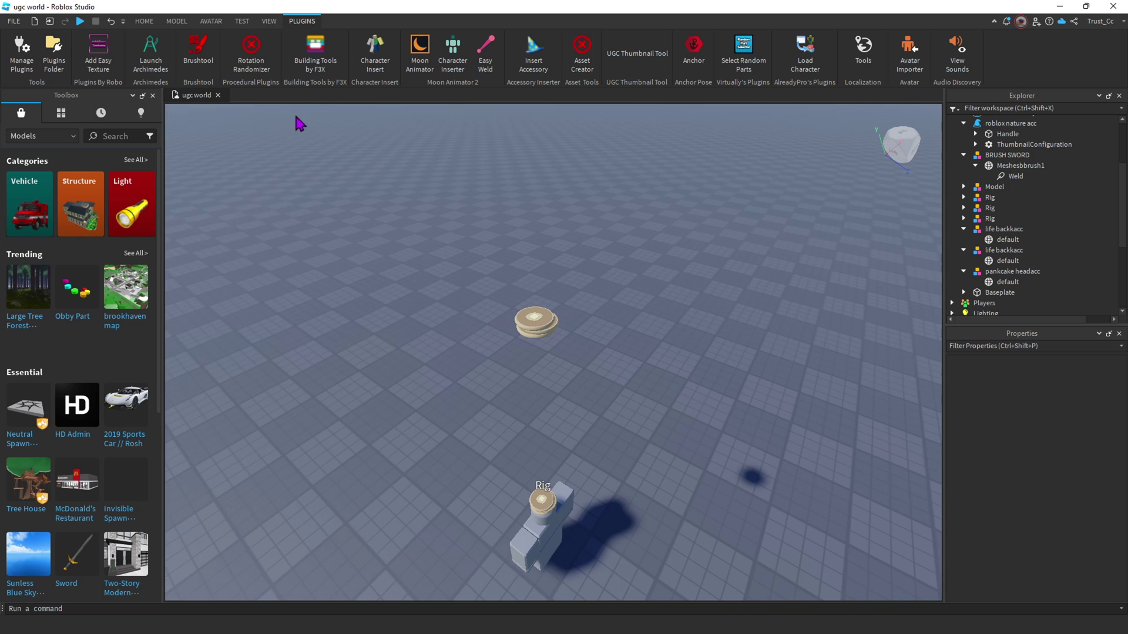
pyautogui.click(1012, 271)
pyautogui.scroll(3, 1013, 276)
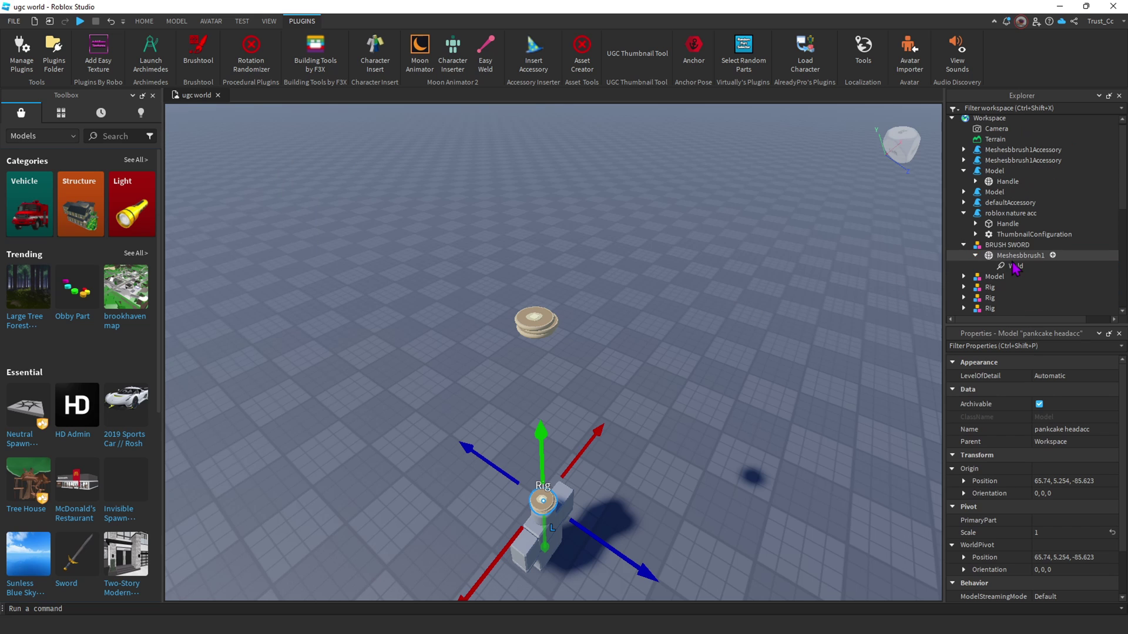
pyautogui.click(1002, 204)
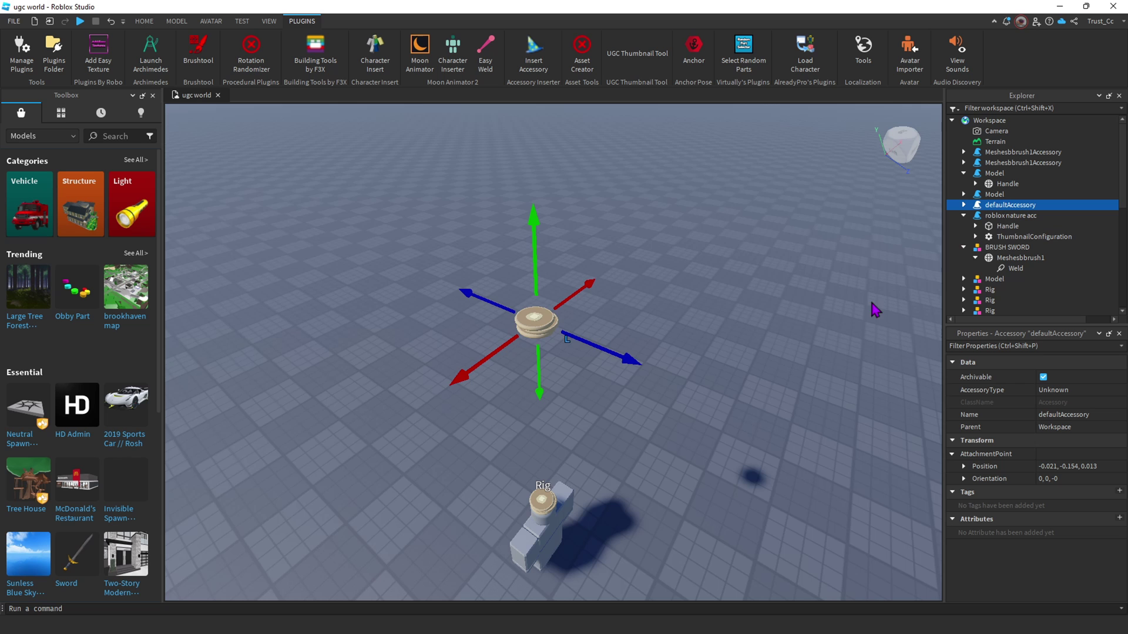
pyautogui.press('f')
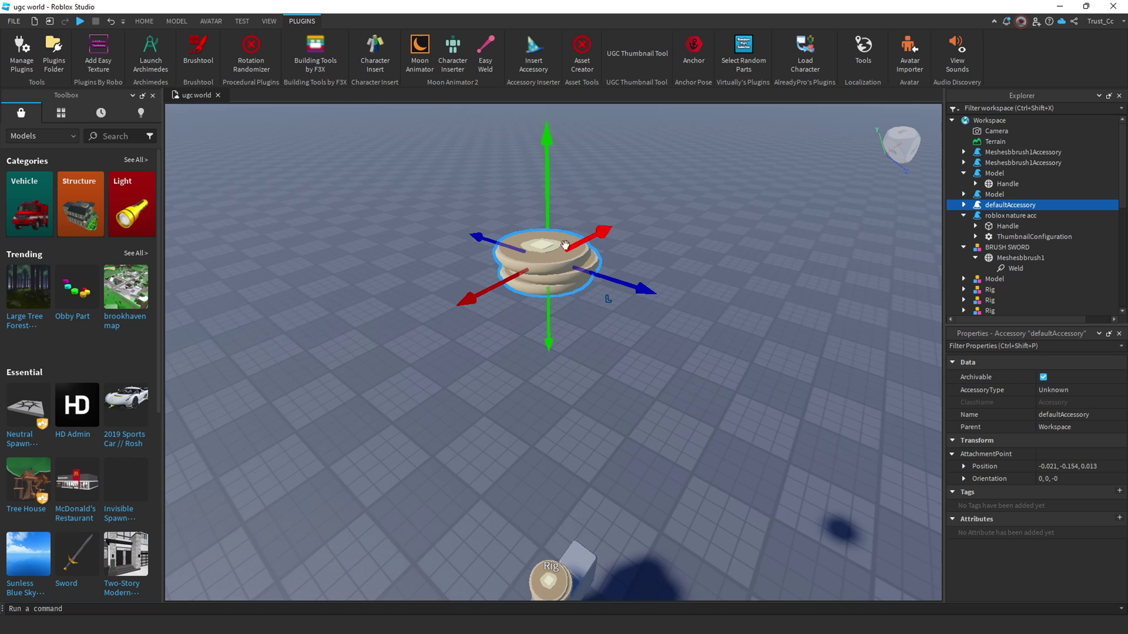
pyautogui.moveTo(674, 259); pyautogui.dragTo(675, 259, button='right')
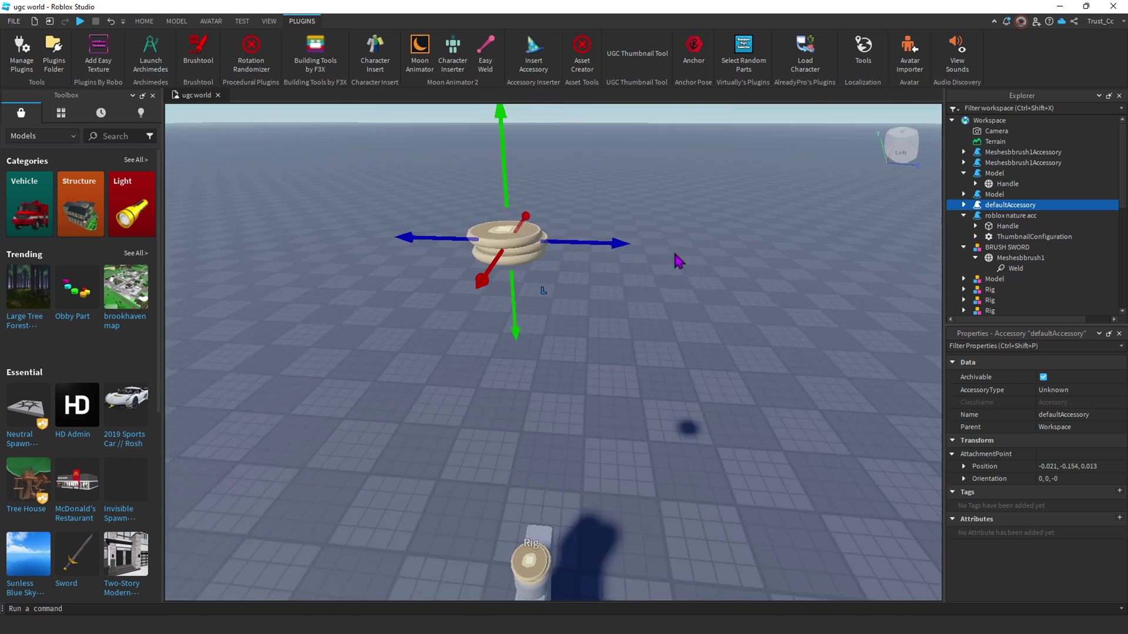
pyautogui.click(791, 445)
pyautogui.scroll(3, 689, 346)
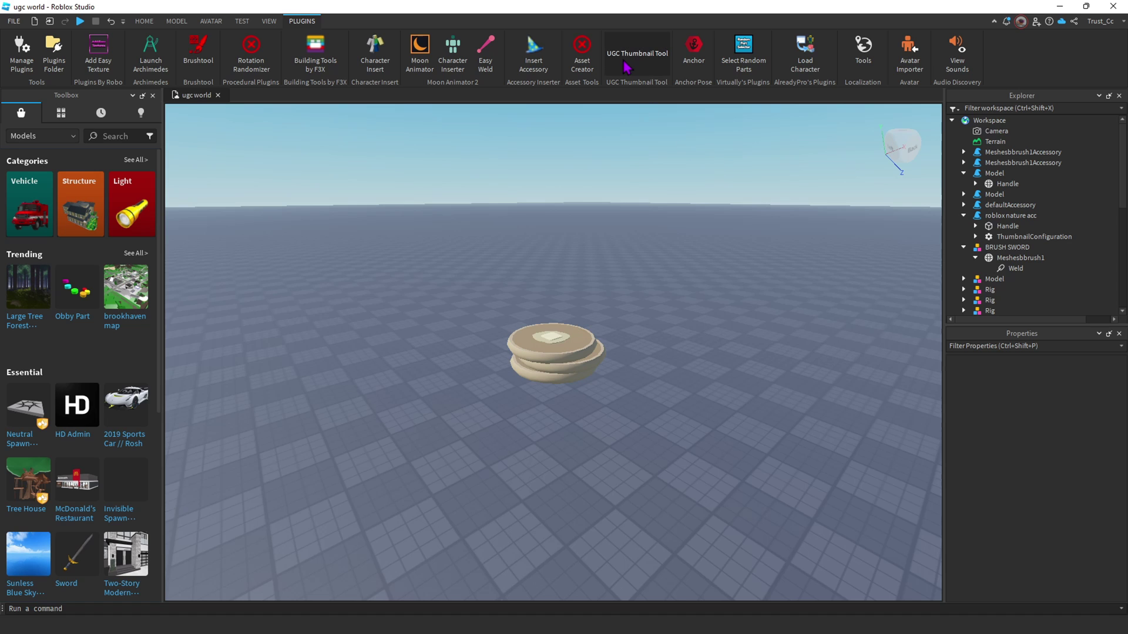
# Frame the pancake Handle with the UGC Thumbnail Tool and accept the thumbnail angle
pyautogui.click(585, 348)
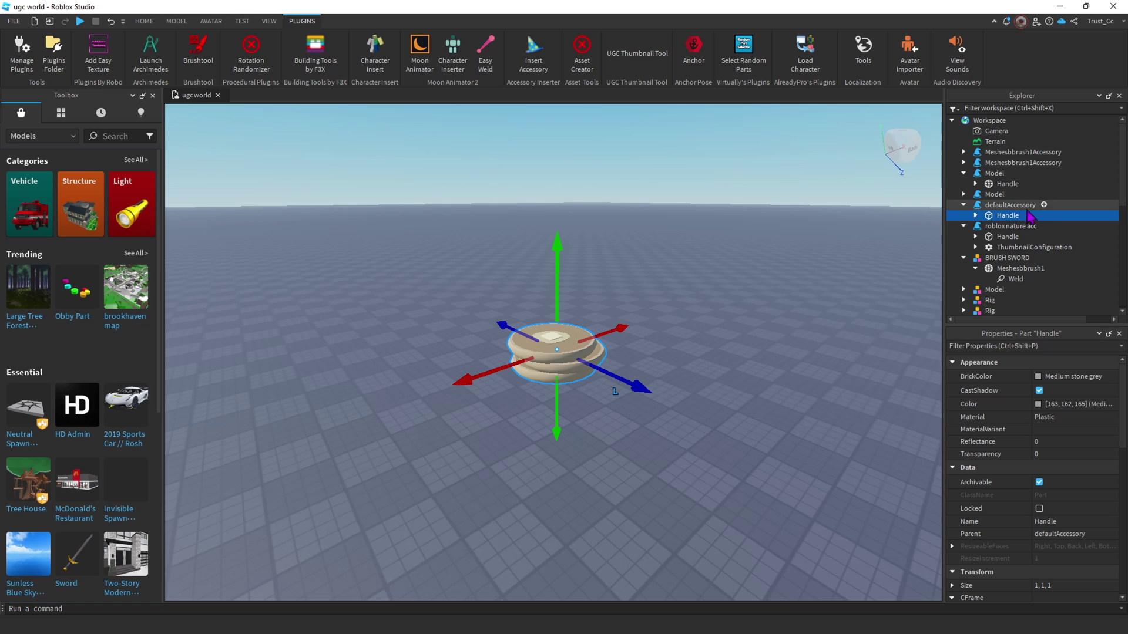
pyautogui.click(640, 69)
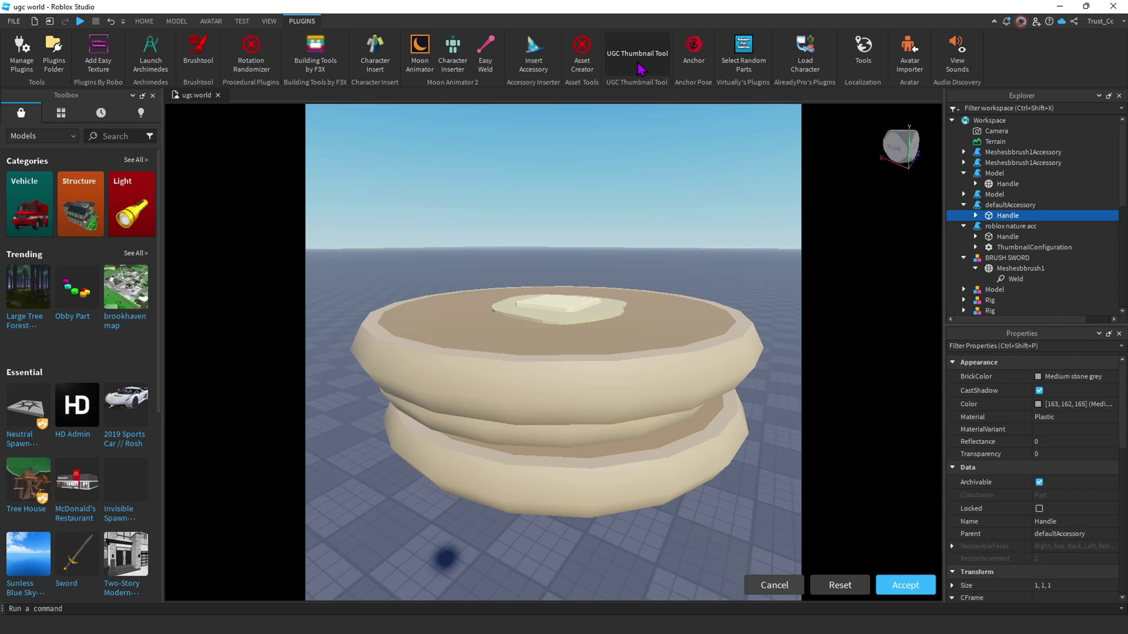
pyautogui.moveTo(756, 420); pyautogui.dragTo(693, 448)
pyautogui.press('Return')
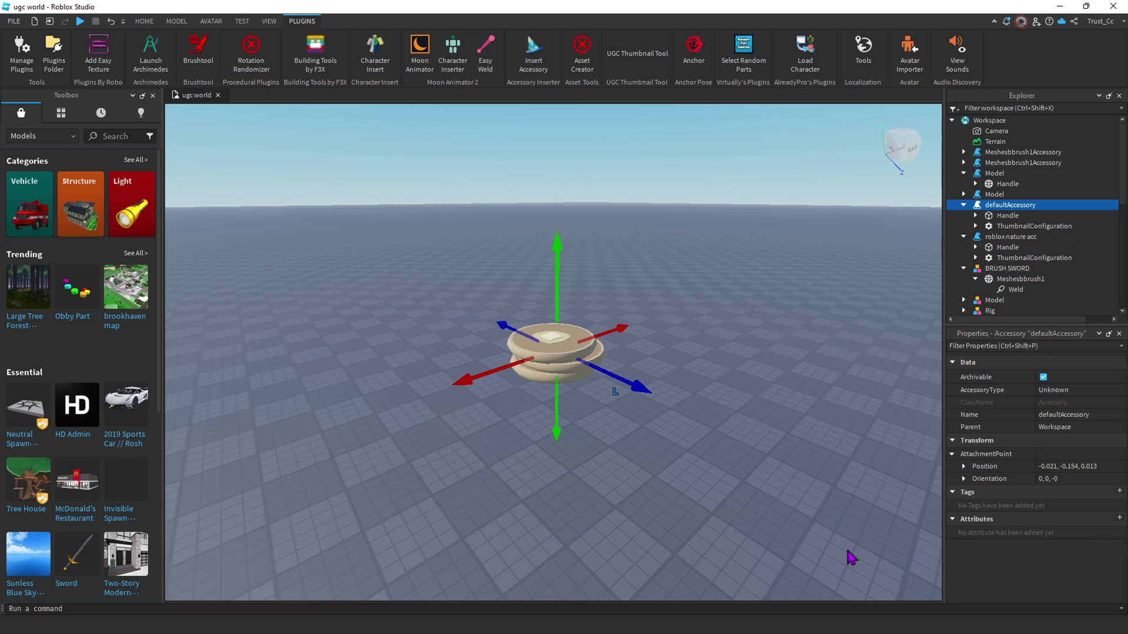
pyautogui.moveTo(727, 330); pyautogui.dragTo(727, 330, button='right')
pyautogui.click(813, 322)
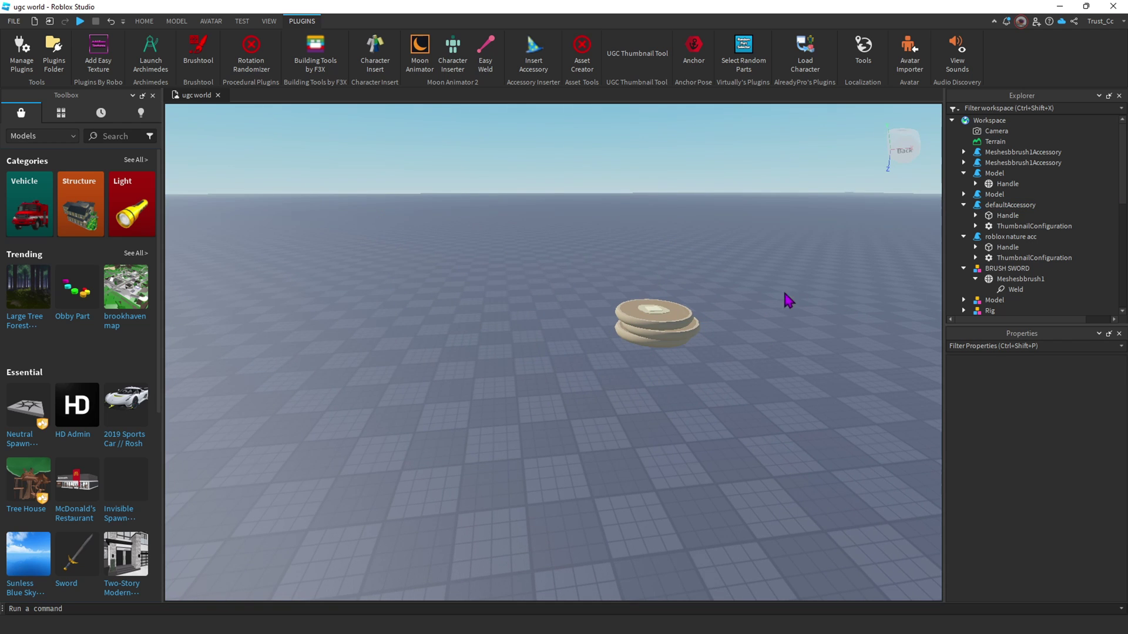
# Choose Save to Roblox... from defaultAccessory's Explorer context menu
pyautogui.press('d')
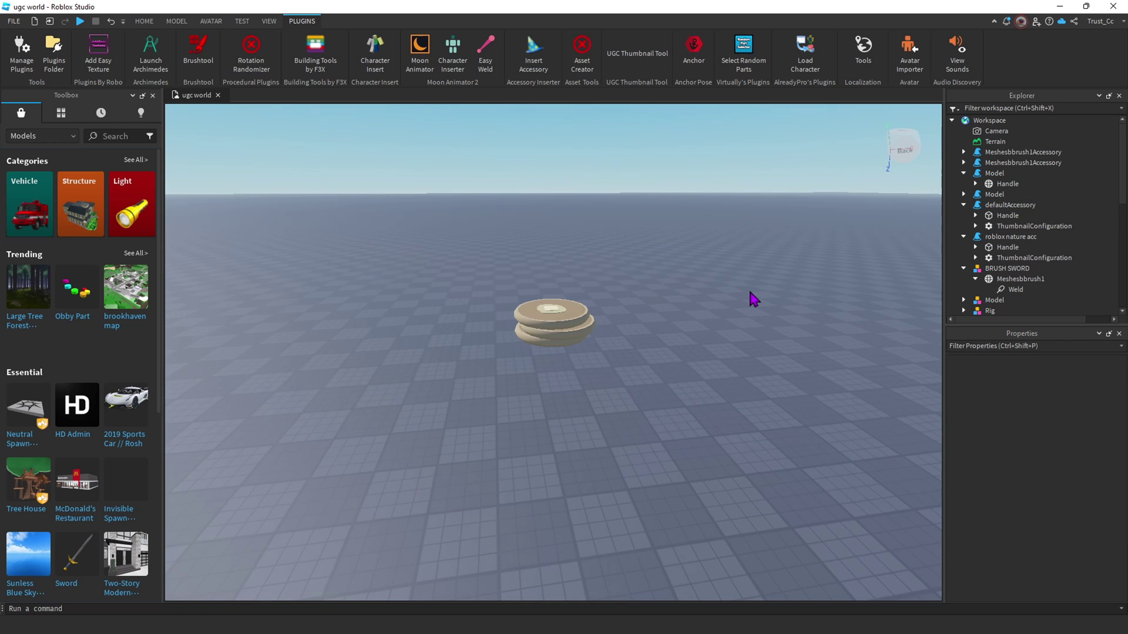
pyautogui.moveTo(750, 293); pyautogui.dragTo(760, 373, button='right')
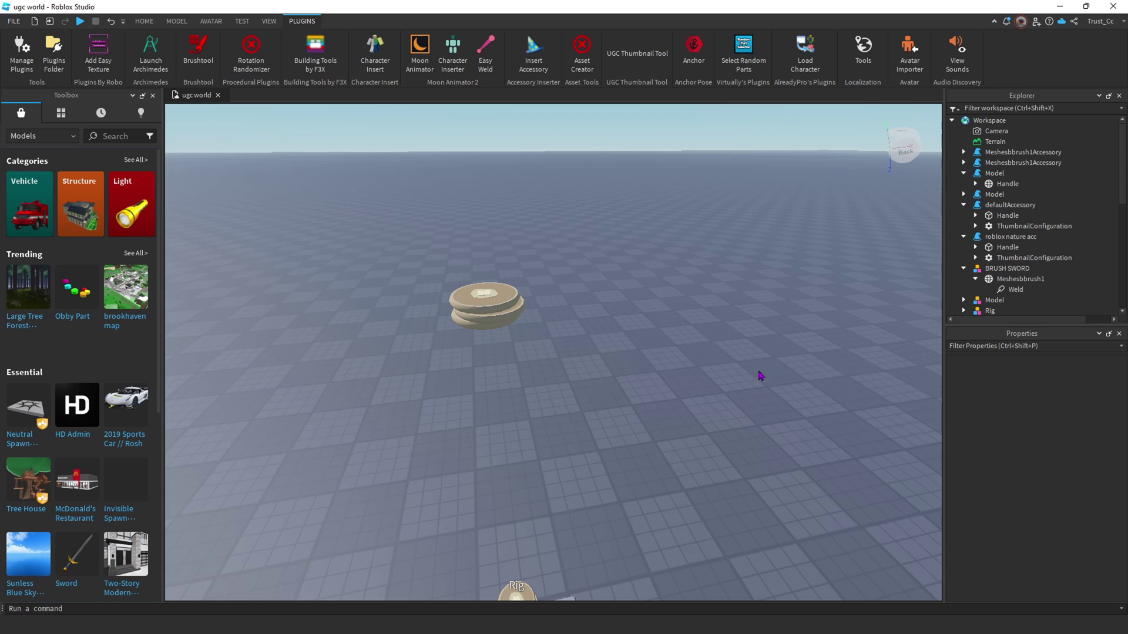
pyautogui.click(506, 320)
pyautogui.moveTo(999, 218)
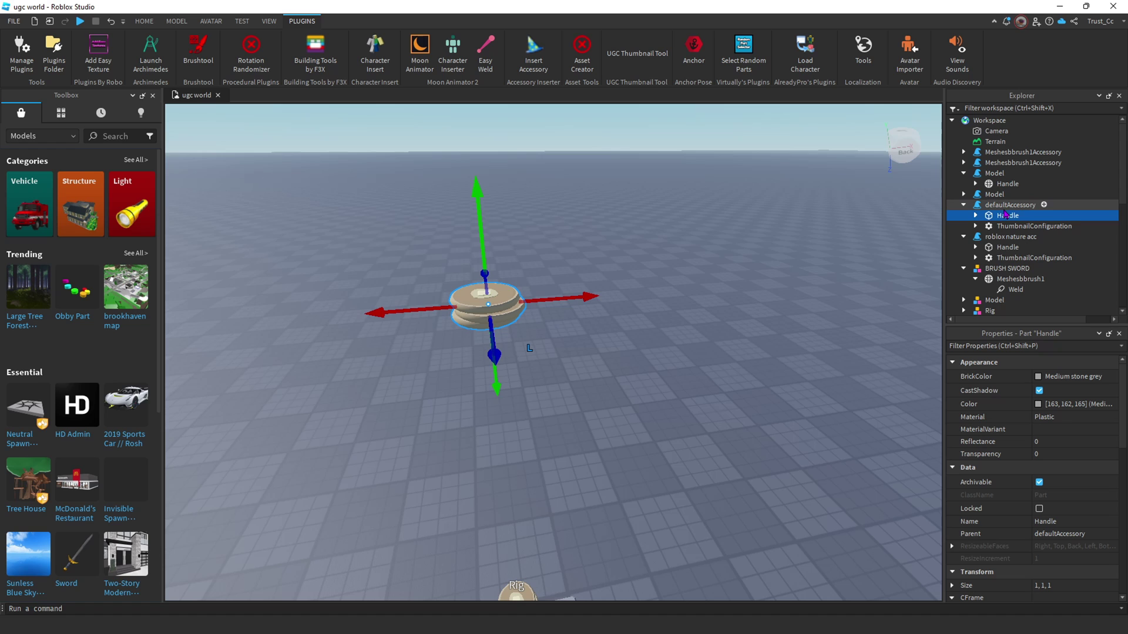
pyautogui.rightClick(1006, 207)
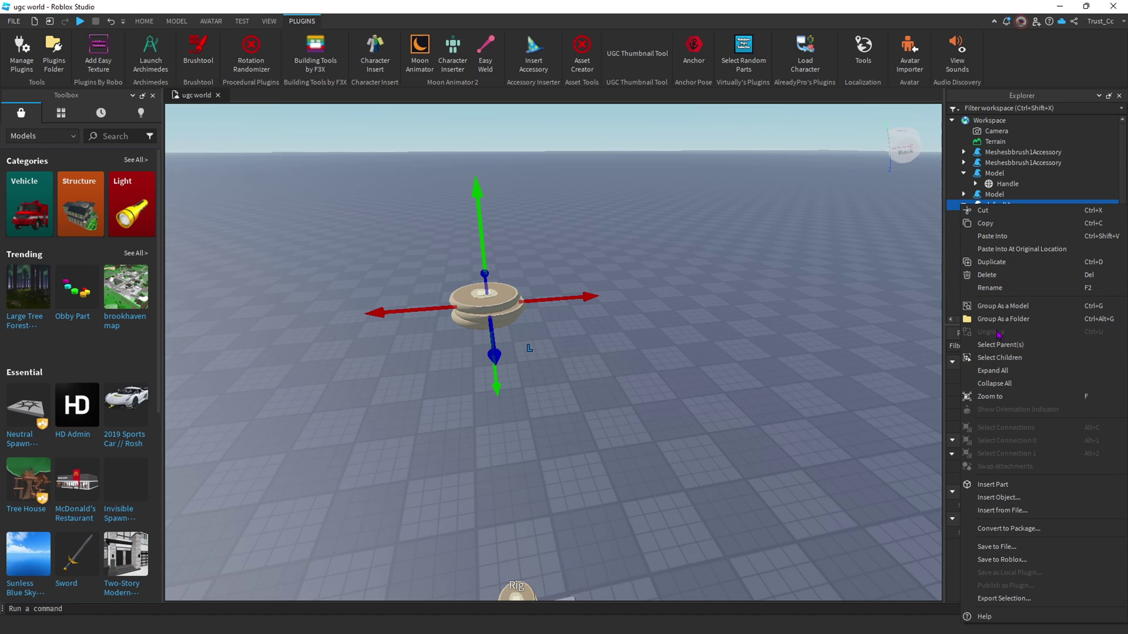
pyautogui.click(1002, 560)
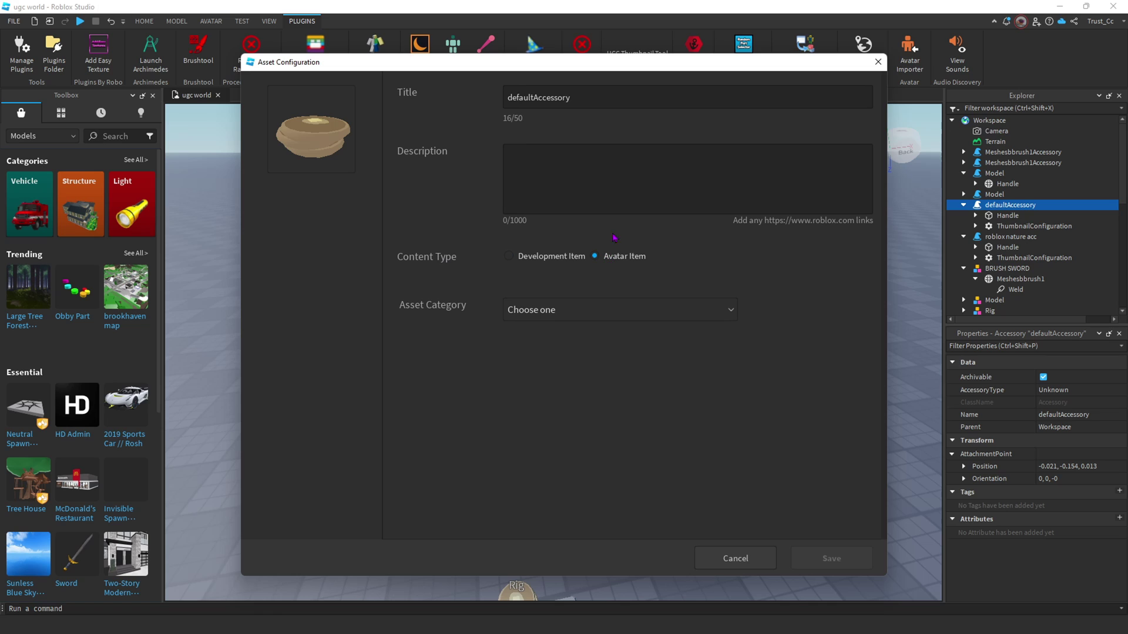
# Title the item 'Pancake Stack' with the description 'i love breakfast'
pyautogui.moveTo(578, 98); pyautogui.dragTo(478, 103)
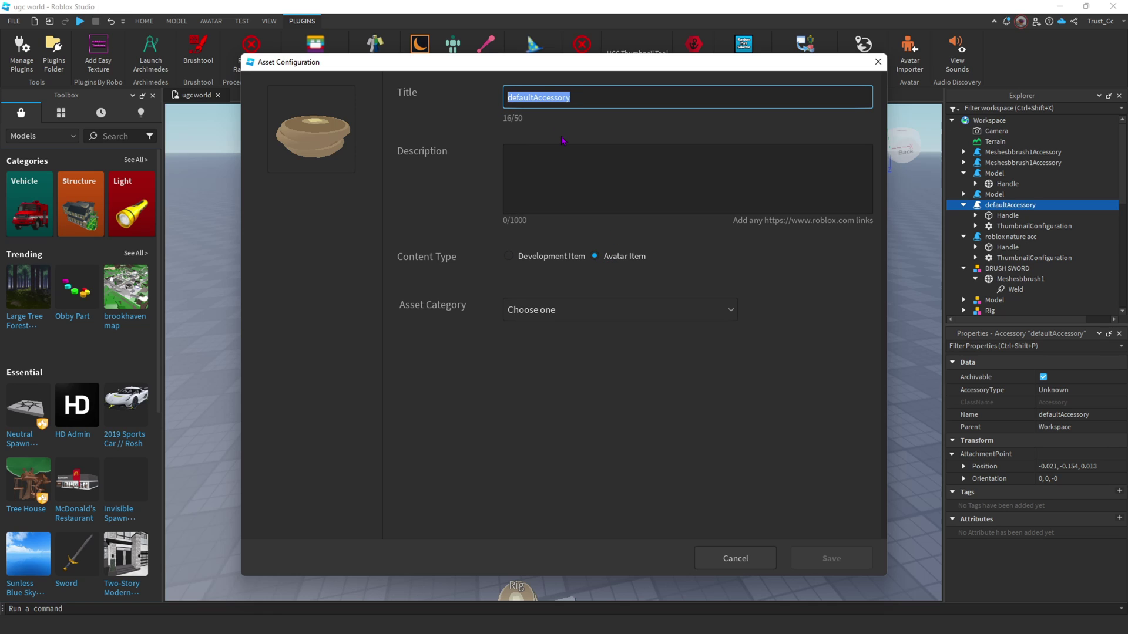
pyautogui.press('BackSpace')
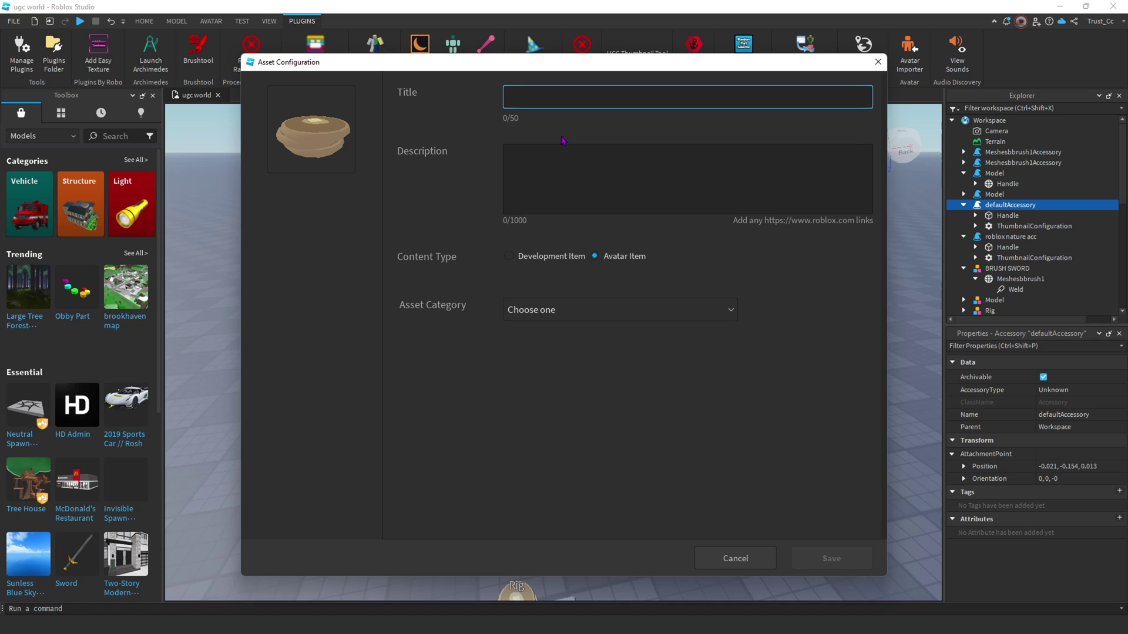
pyautogui.write('Pancake Stack')
pyautogui.click(536, 157)
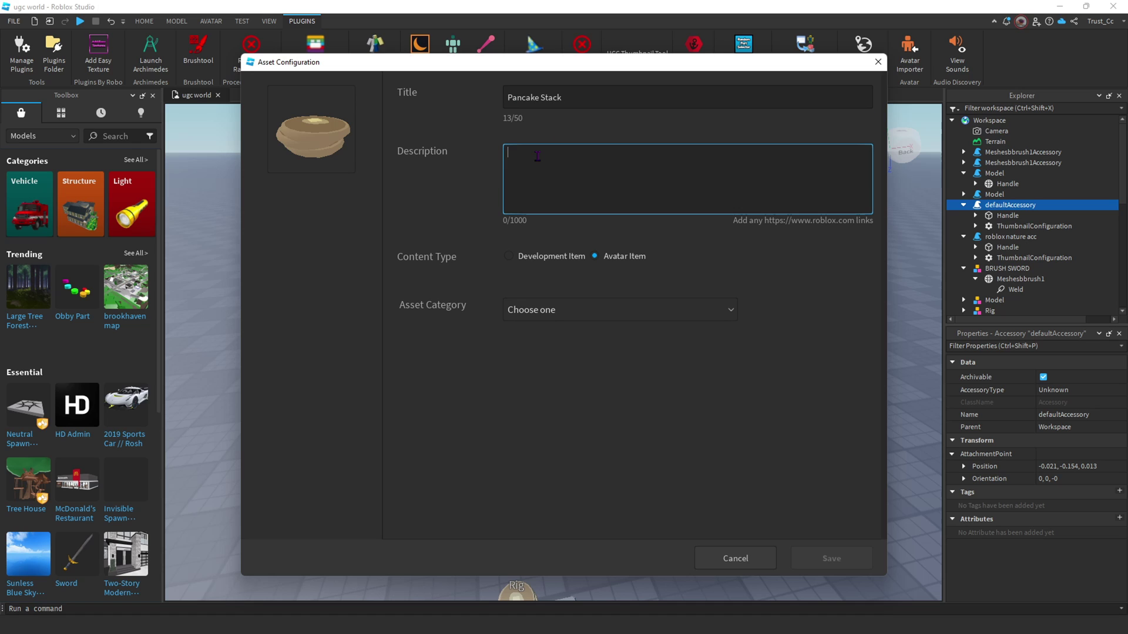
pyautogui.write('i love breakfast')
pyautogui.click(587, 326)
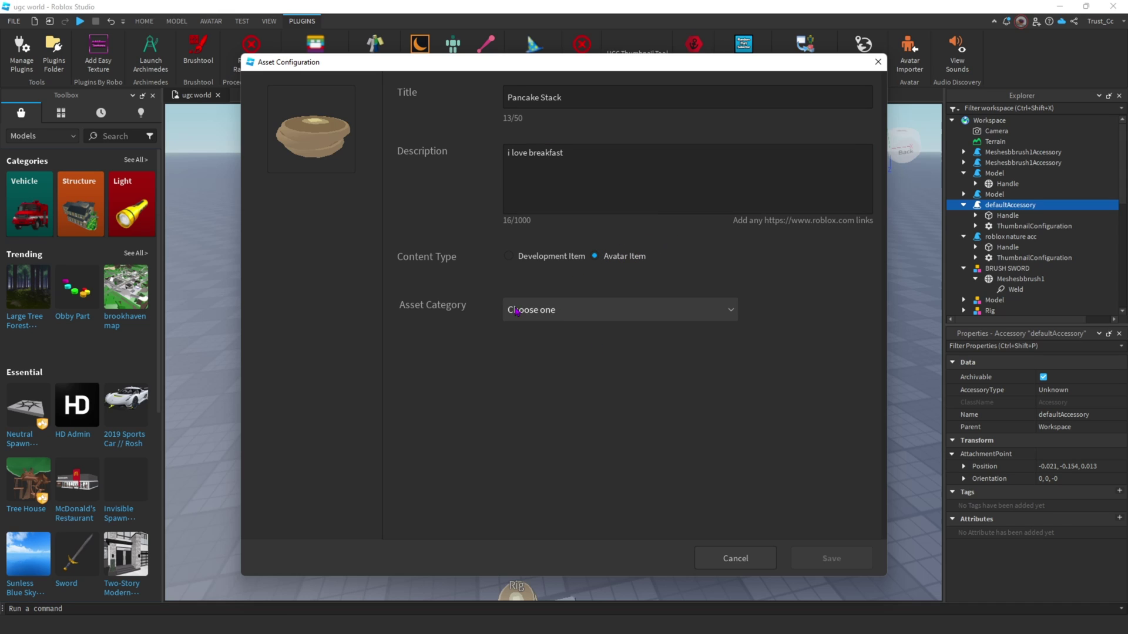
# Set the Asset Category to Hat
pyautogui.click(597, 317)
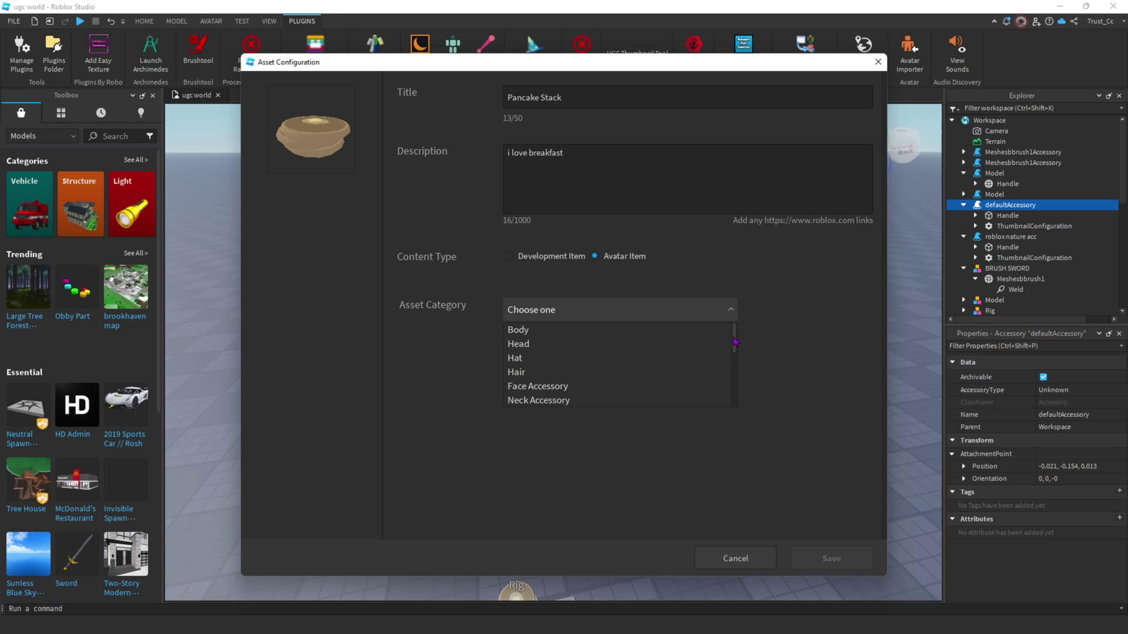
pyautogui.moveTo(734, 340); pyautogui.dragTo(739, 372)
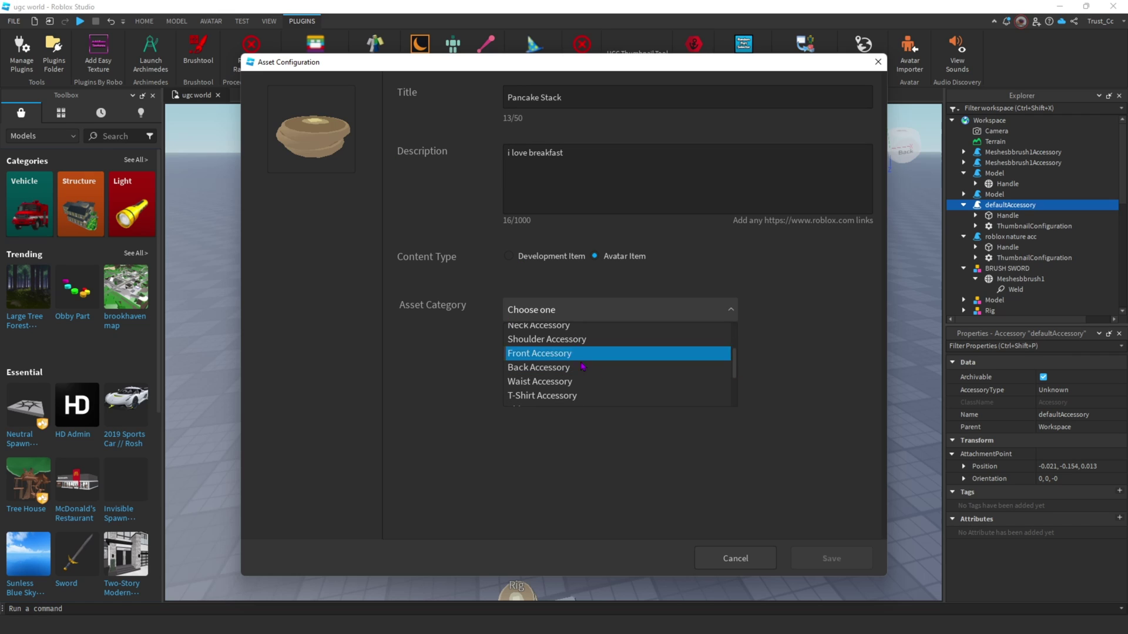
pyautogui.scroll(3, 619, 375)
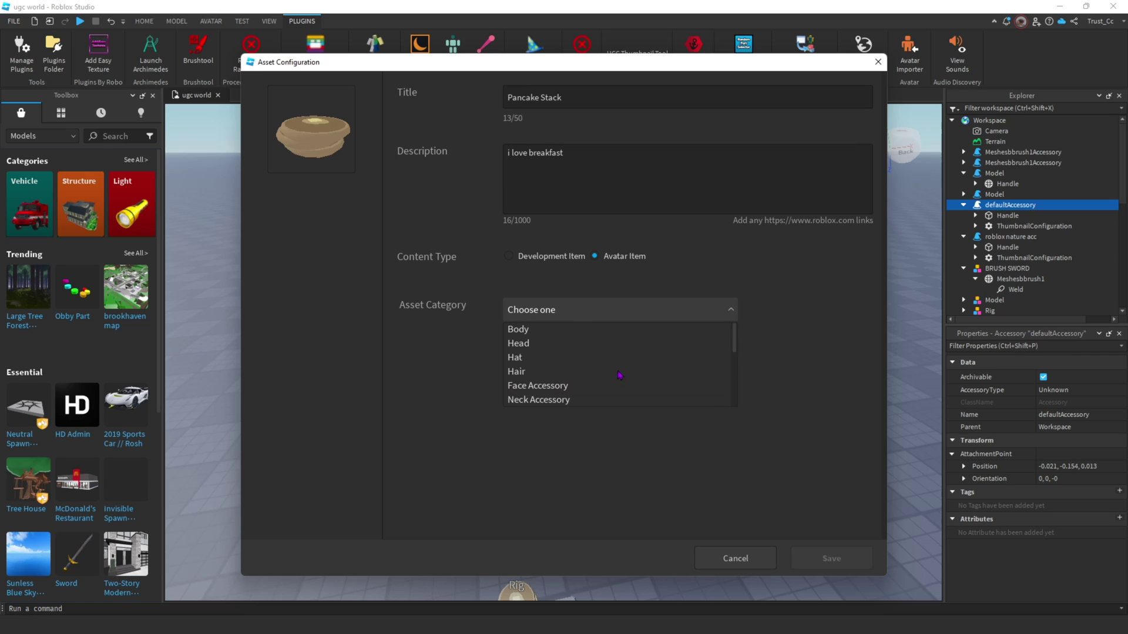
pyautogui.click(528, 359)
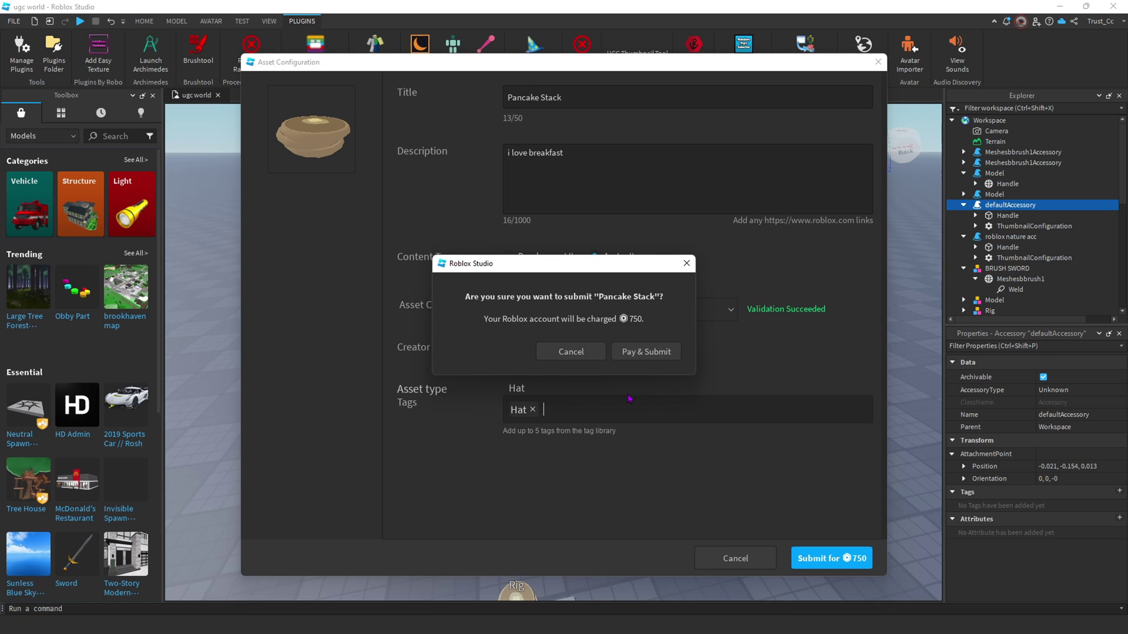
# Confirm paying 750 Robux to submit Pancake Stack
pyautogui.click(639, 352)
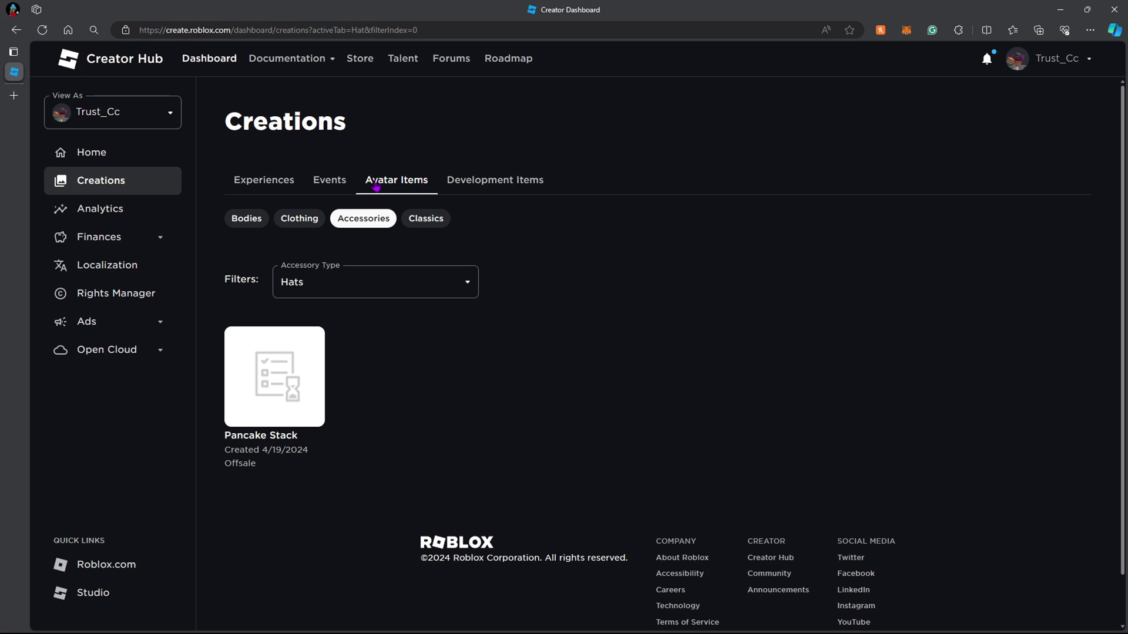
# Filter accessories to Hats and open the Pancake Stack item's configure page
pyautogui.click(364, 279)
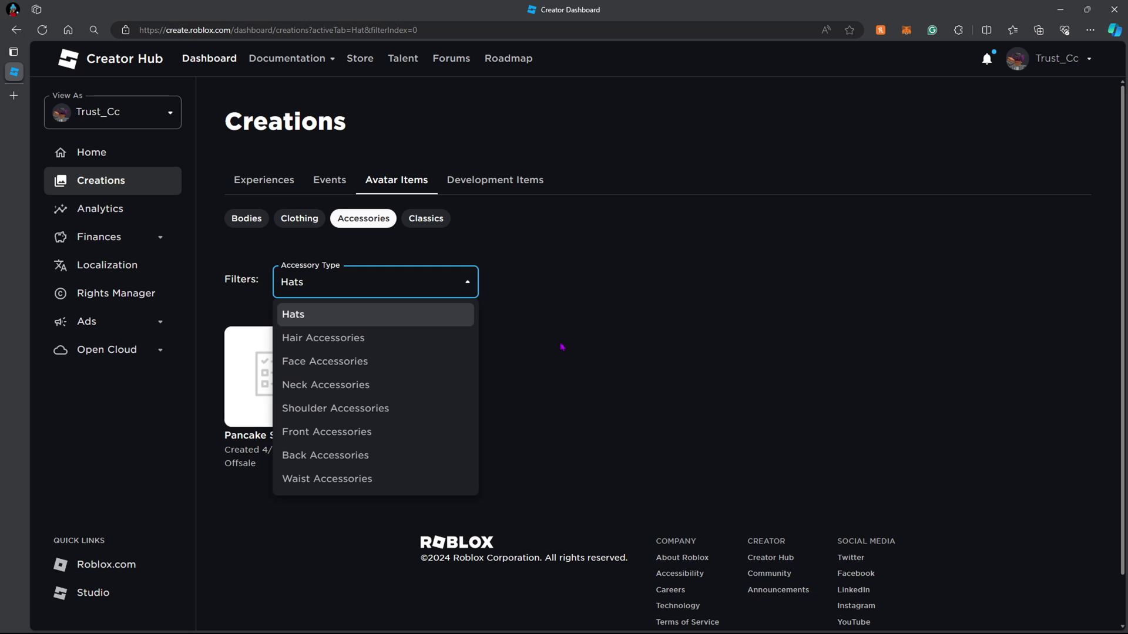
pyautogui.click(653, 302)
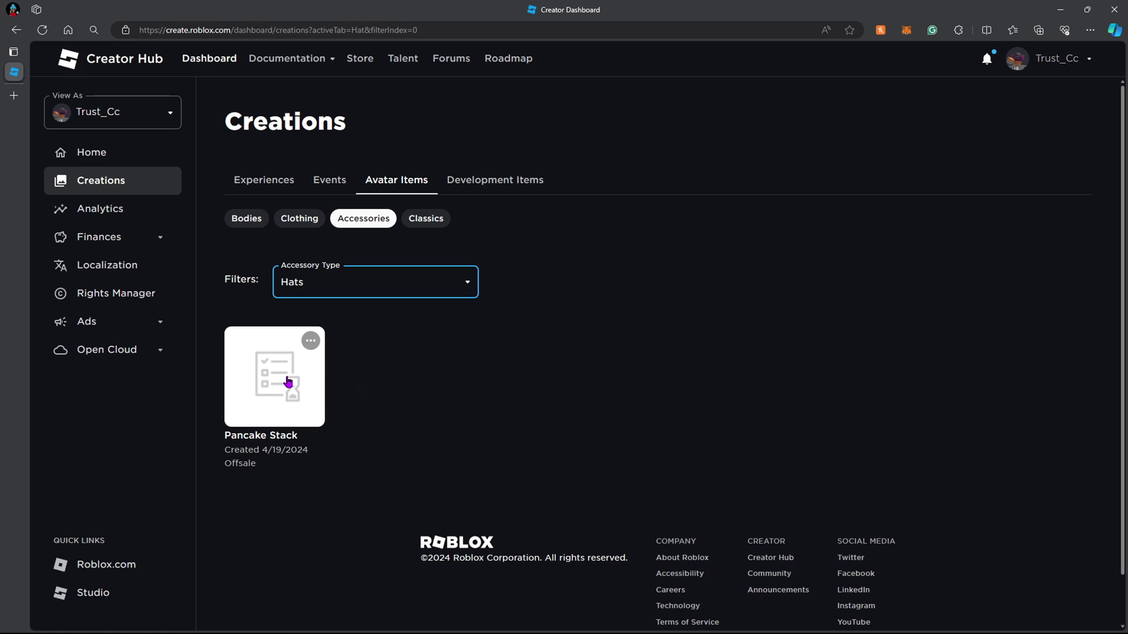
pyautogui.click(271, 361)
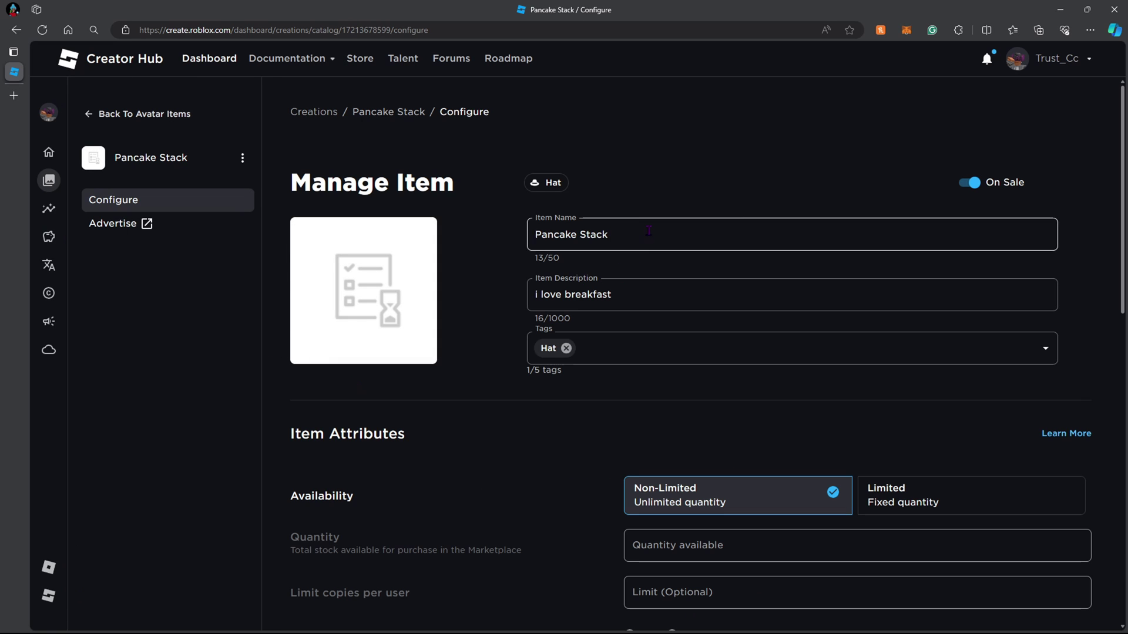
pyautogui.moveTo(610, 226); pyautogui.dragTo(596, 234)
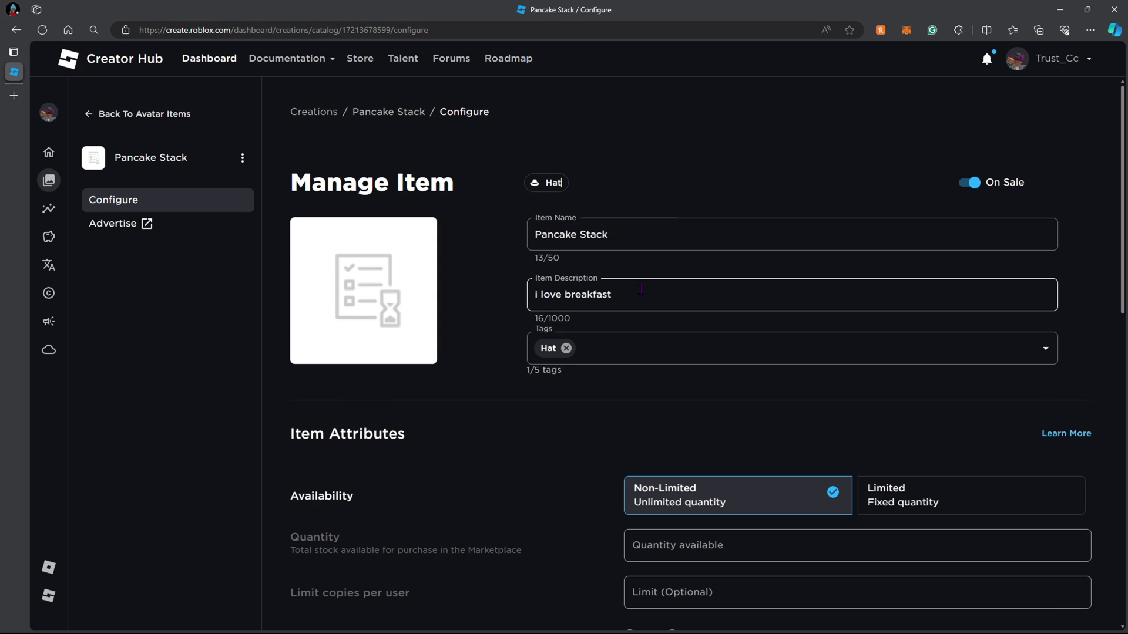
pyautogui.scroll(-1, 670, 264)
pyautogui.scroll(-3, 763, 282)
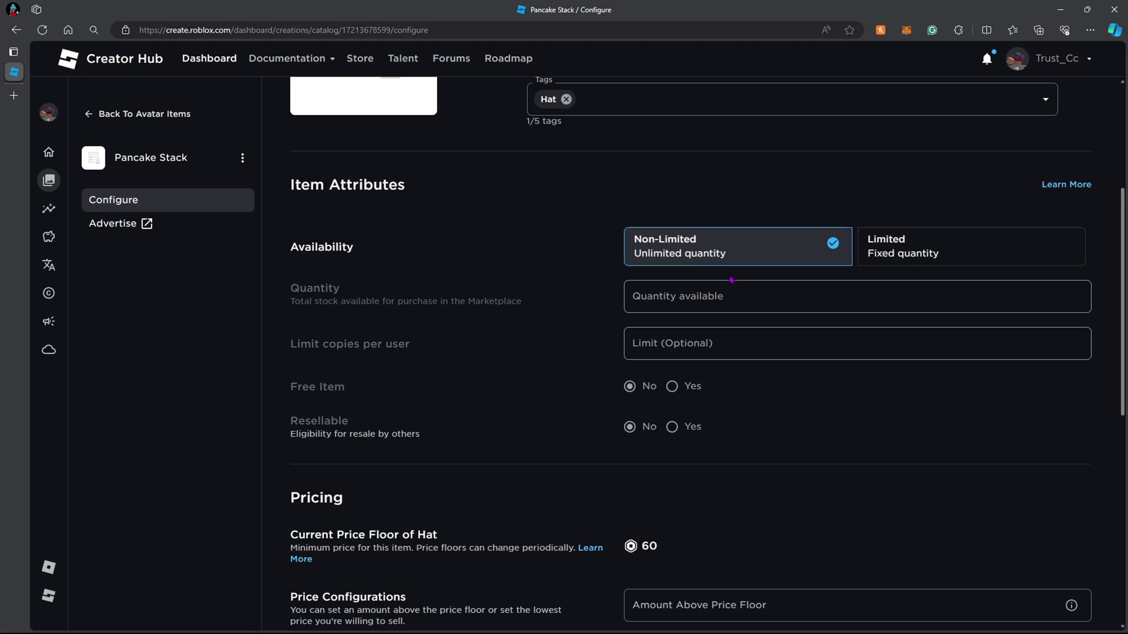
pyautogui.scroll(-5, 728, 288)
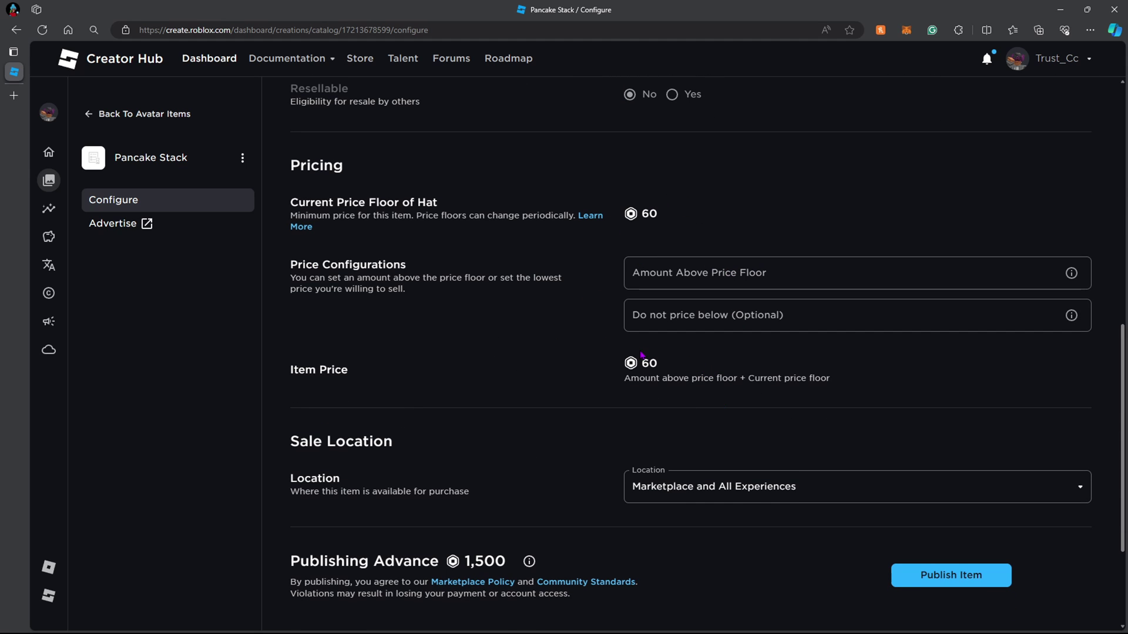
pyautogui.scroll(-2, 644, 356)
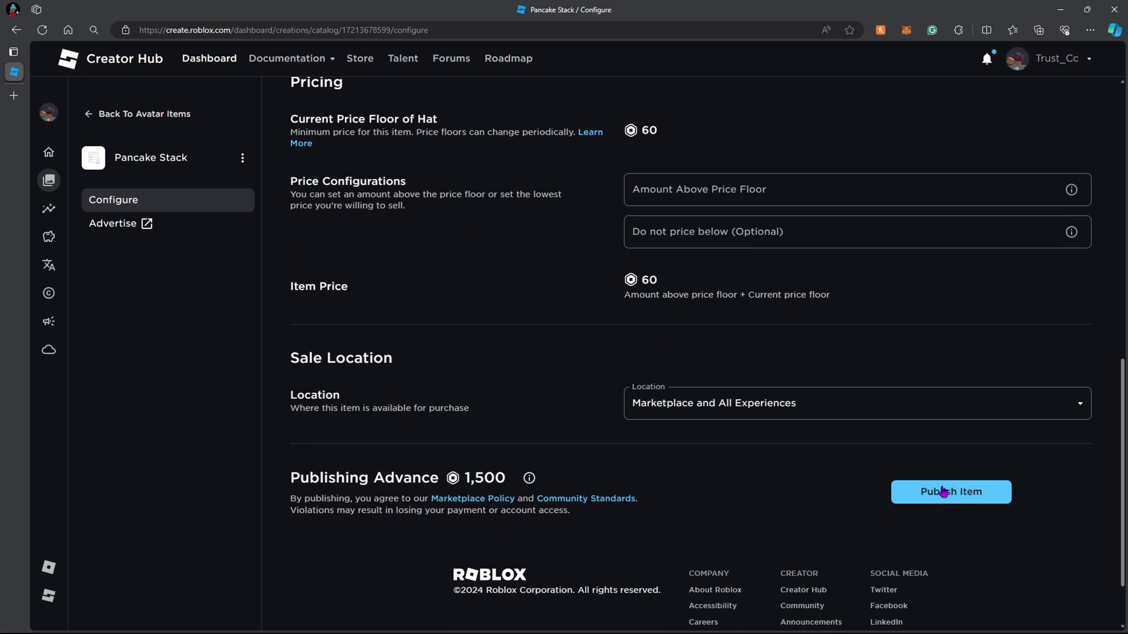
pyautogui.scroll(2, 743, 517)
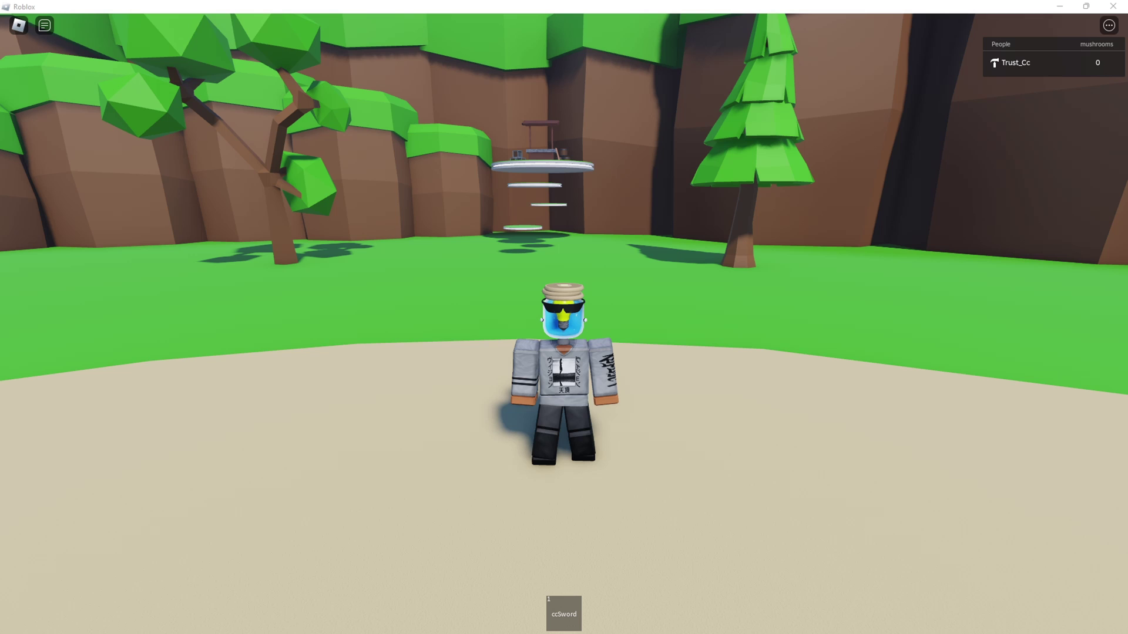
pyautogui.scroll(4, 688, 310)
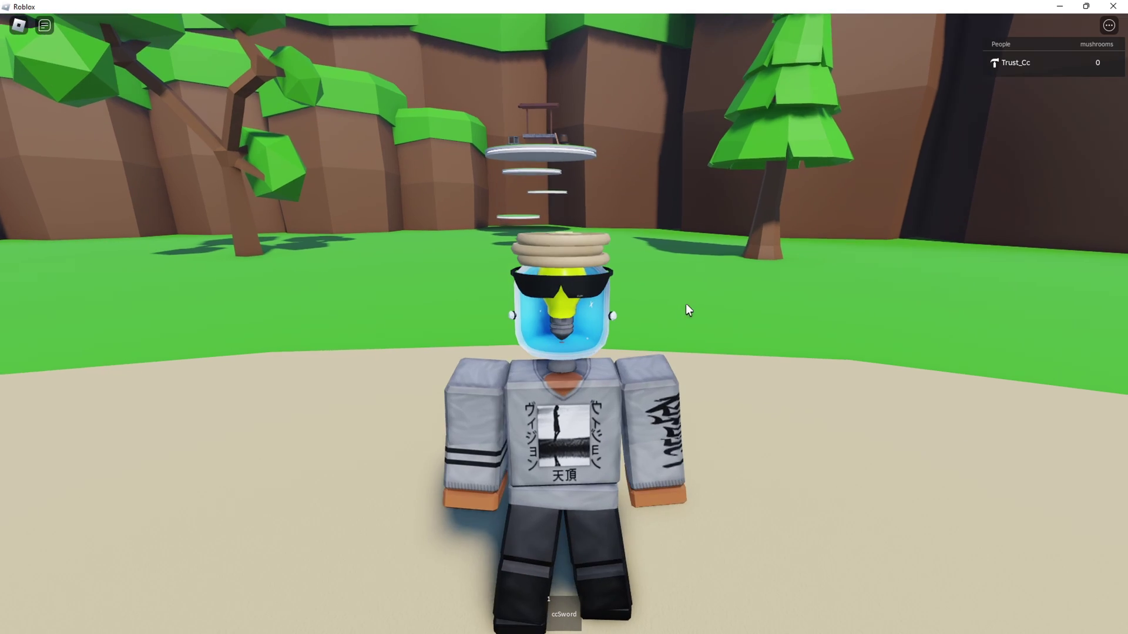
pyautogui.moveTo(686, 304); pyautogui.dragTo(682, 310, button='right')
pyautogui.scroll(-2, 684, 307)
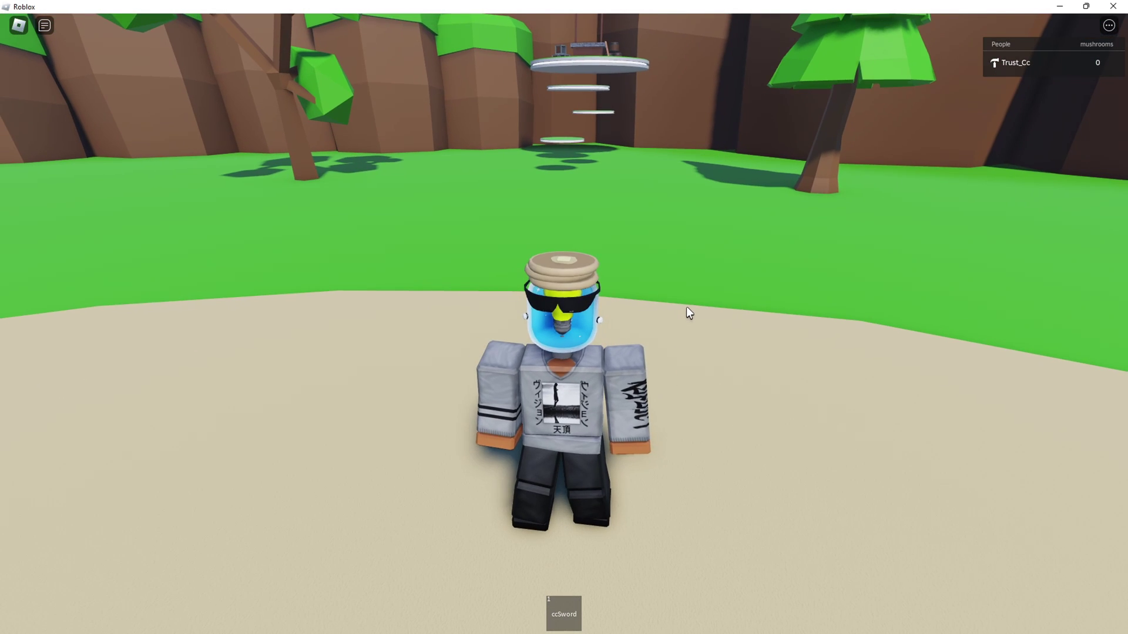
pyautogui.scroll(-2, 705, 320)
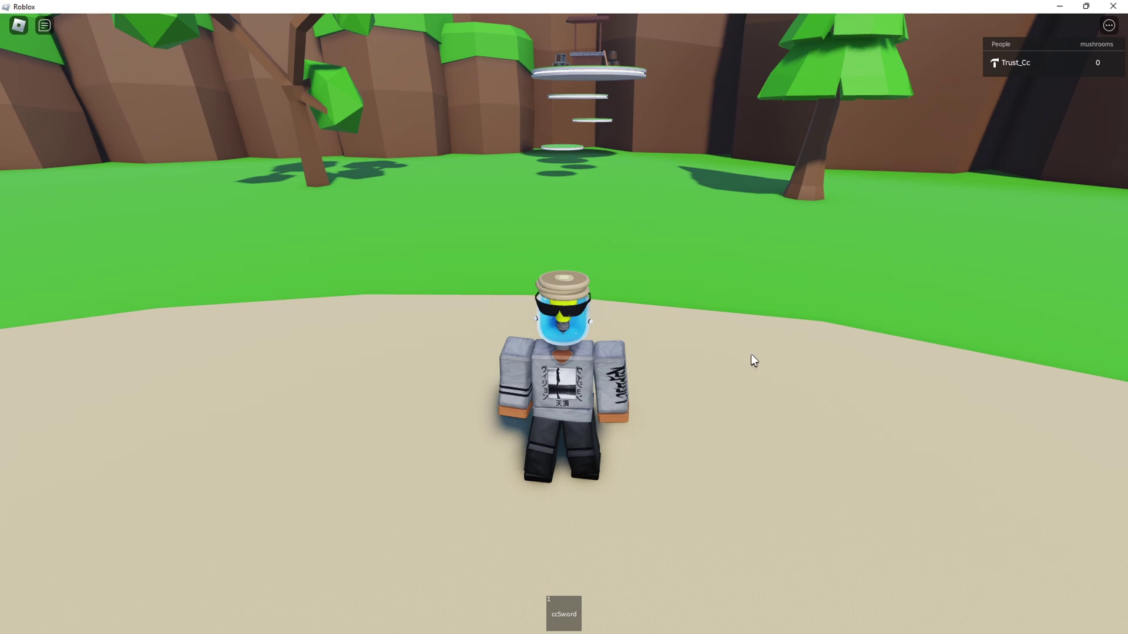
pyautogui.moveTo(752, 355); pyautogui.dragTo(754, 354, button='right')
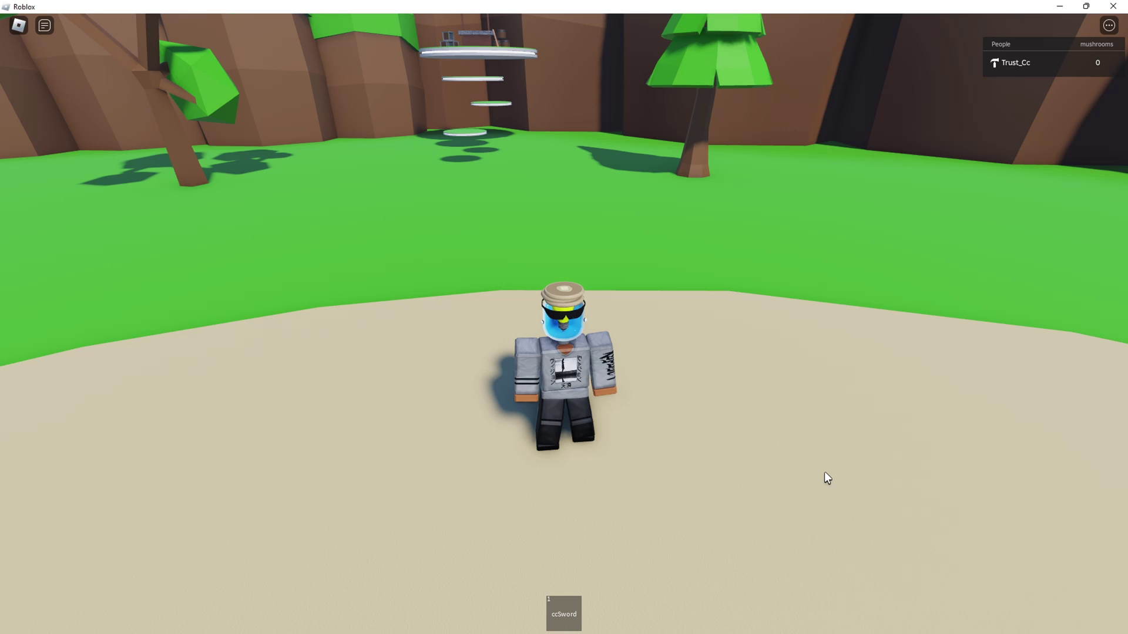